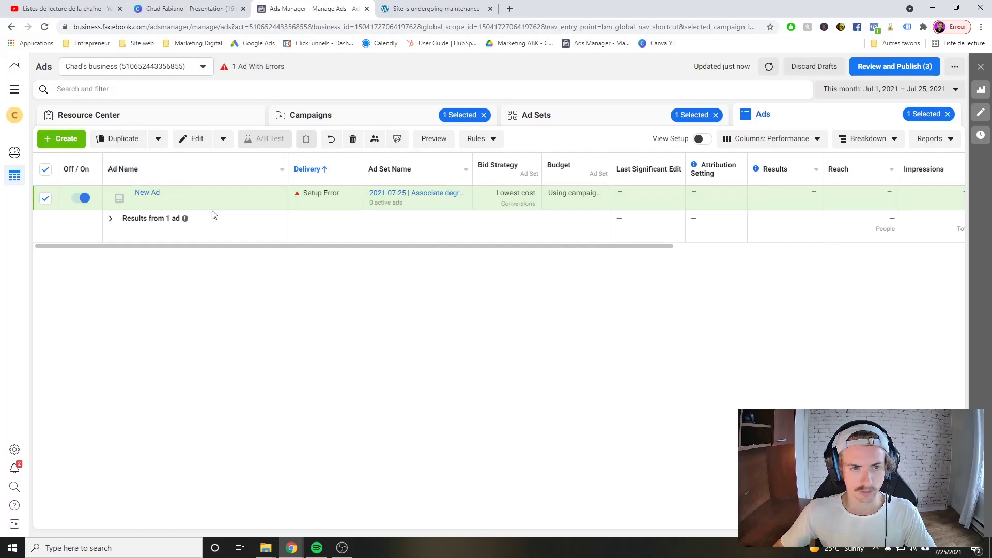
Step: Open the new ad for editing and rename it "2021-07-25 | C:1.0 | I:exemple1"
{"action": "left_click", "coordinate": [209, 202]}
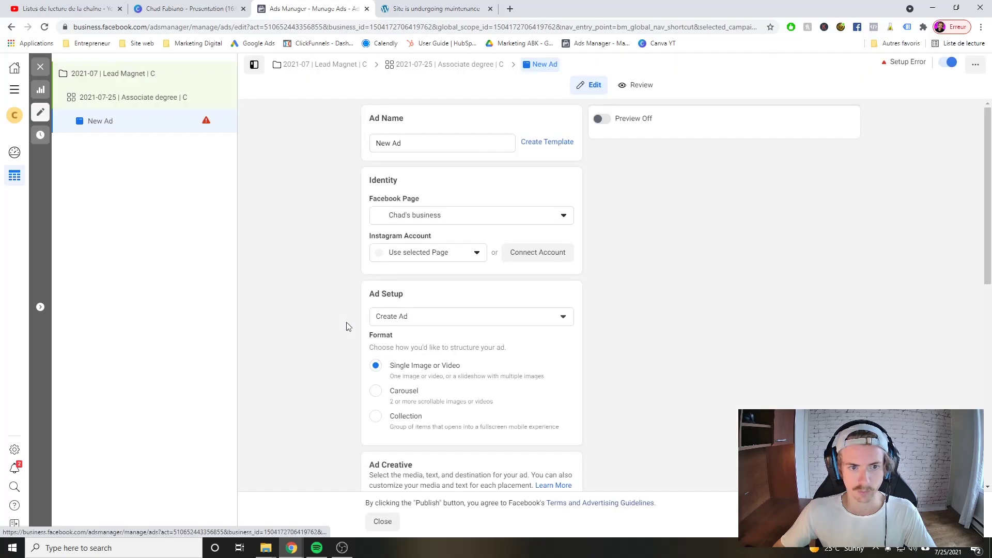
{"action": "left_click_drag", "start_coordinate": [440, 143], "coordinate": [363, 144]}
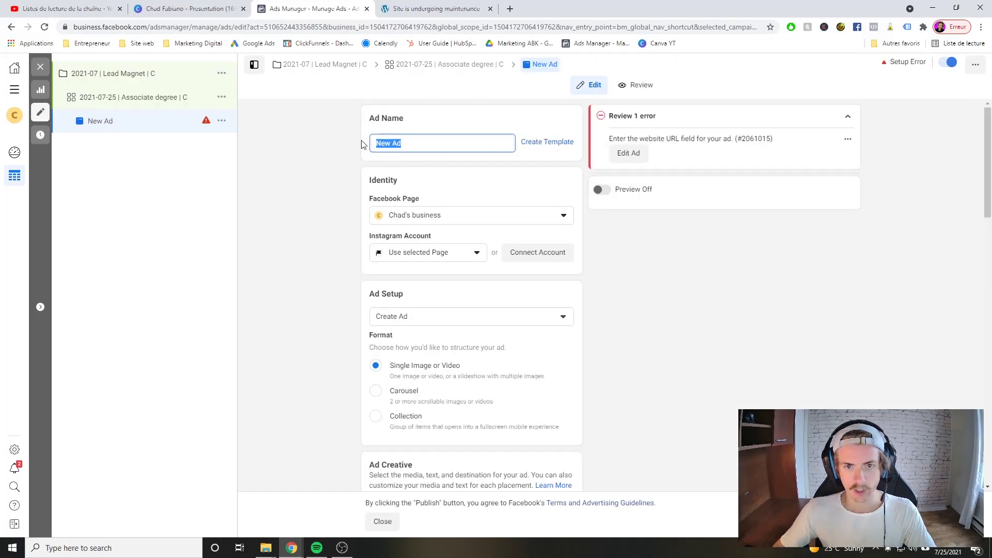
{"action": "type", "text": "20"}
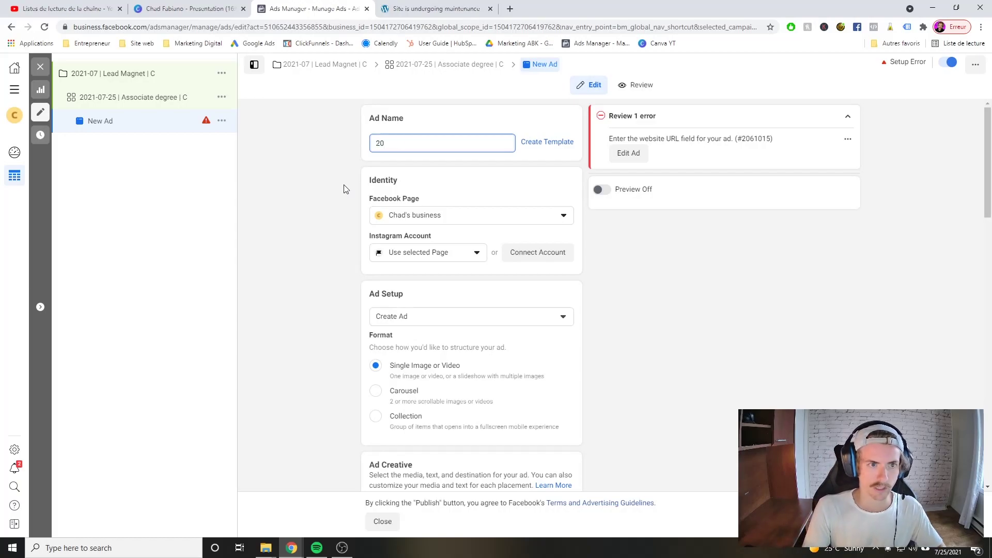
{"action": "type", "text": "21-07-25 |"}
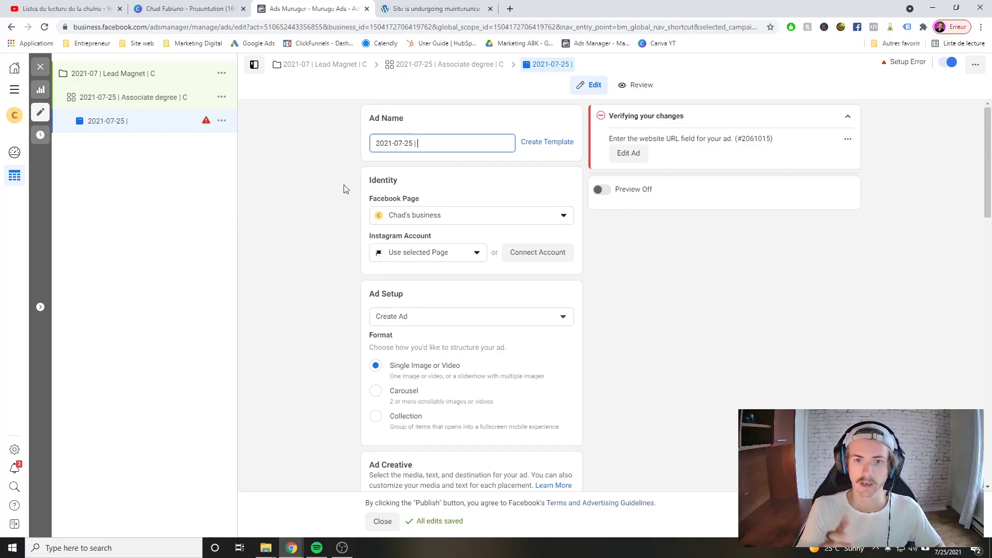
{"action": "type", "text": "C"}
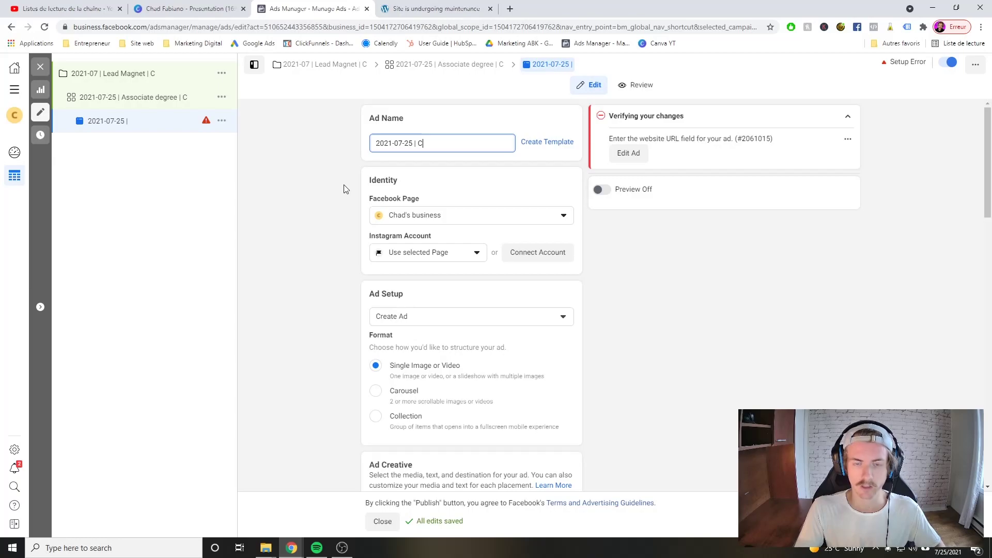
{"action": "type", "text": ":1.0 |"}
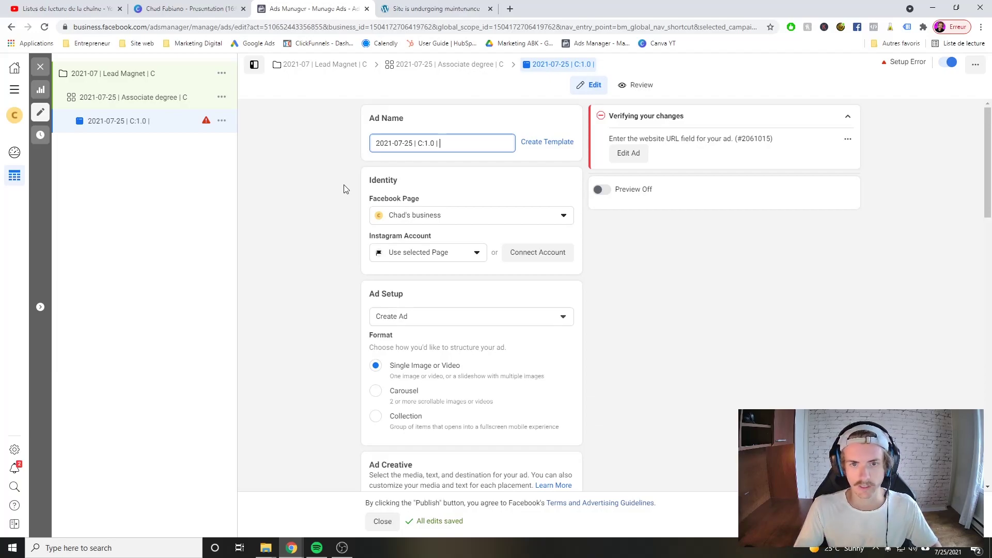
{"action": "type", "text": "I"}
{"action": "key", "text": "BackSpace"}
{"action": "type", "text": "V"}
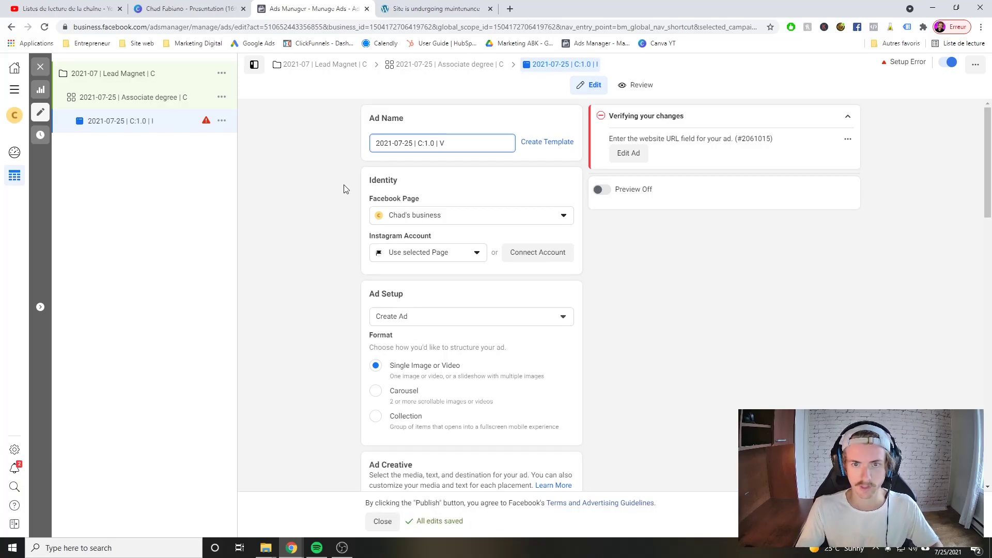
{"action": "key", "text": "BackSpace"}
{"action": "type", "text": "C"}
{"action": "key", "text": "BackSpace"}
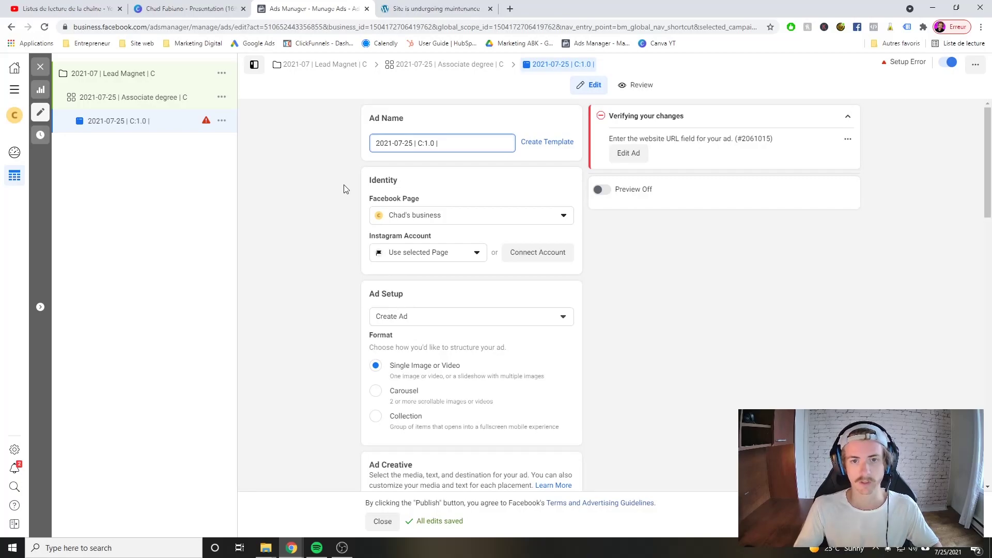
{"action": "type", "text": ":"}
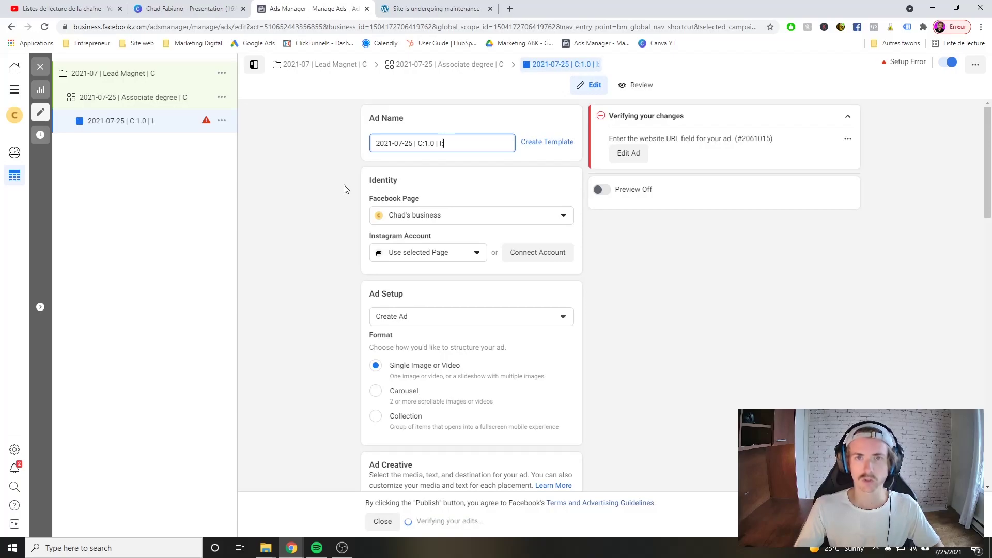
{"action": "type", "text": "exemple1"}
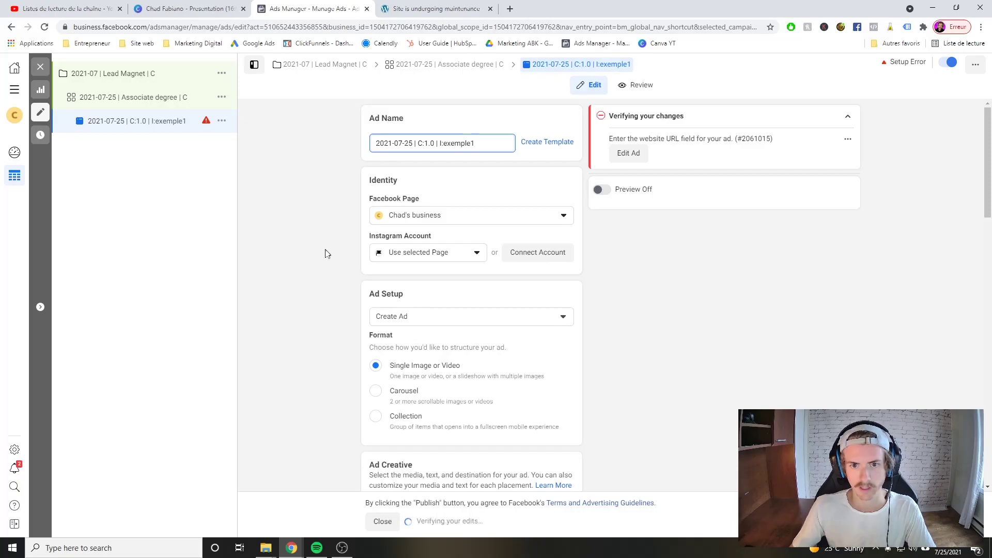
{"action": "left_click", "coordinate": [299, 233]}
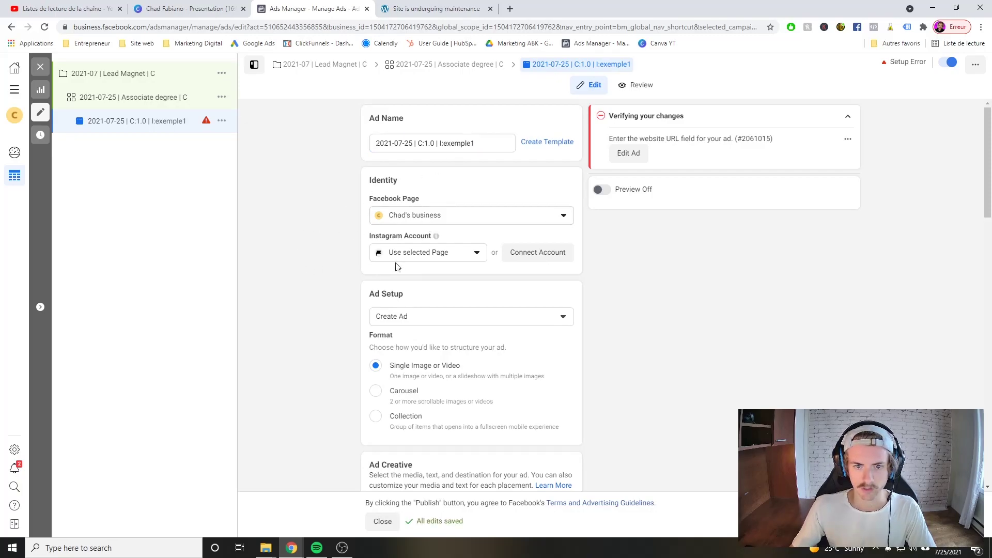
Step: Check the Instagram account choices in the ad's identity settings and look over the ad setup options
{"action": "left_click", "coordinate": [435, 260]}
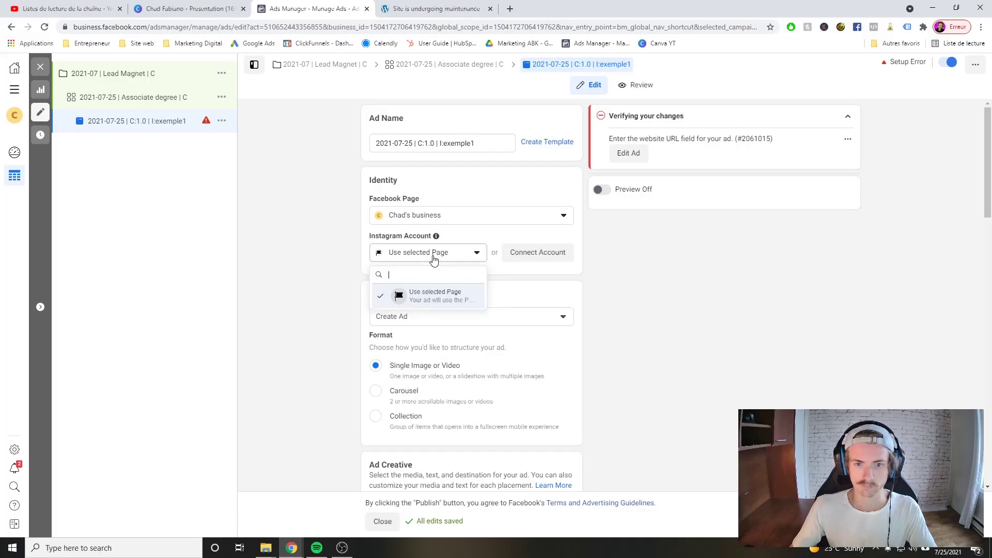
{"action": "left_click", "coordinate": [327, 297]}
{"action": "scroll", "coordinate": [326, 292], "scroll_direction": "down", "scroll_amount": 3}
{"action": "scroll", "coordinate": [349, 237], "scroll_direction": "up", "scroll_amount": 1}
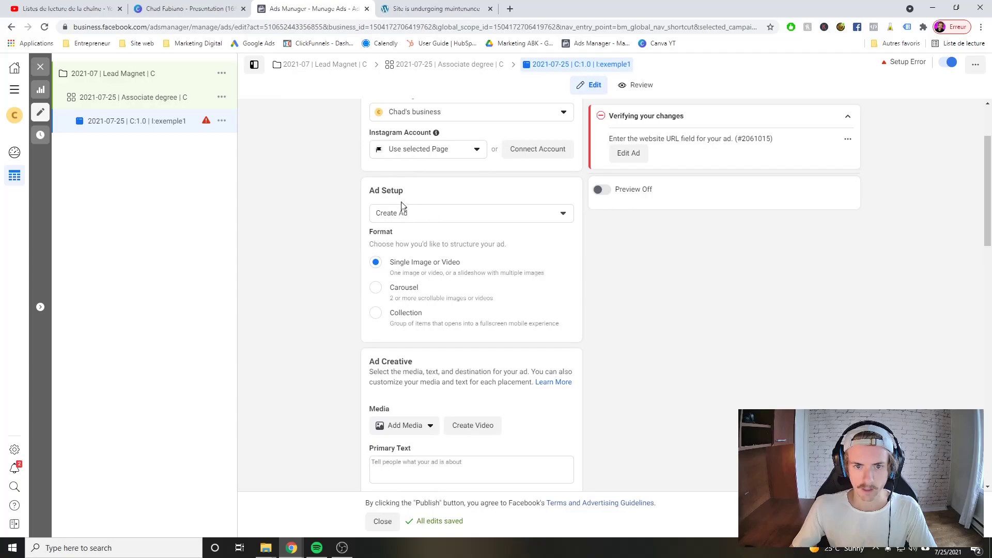
{"action": "scroll", "coordinate": [345, 262], "scroll_direction": "down", "scroll_amount": 1}
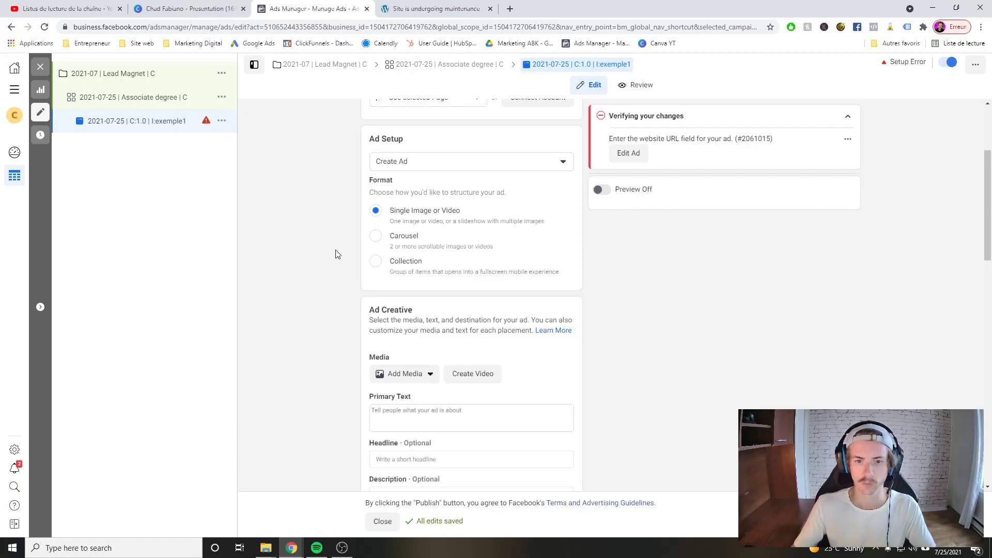
Step: Try the Carousel format to view its card settings, and return the ad to Single Image or Video
{"action": "left_click", "coordinate": [376, 236]}
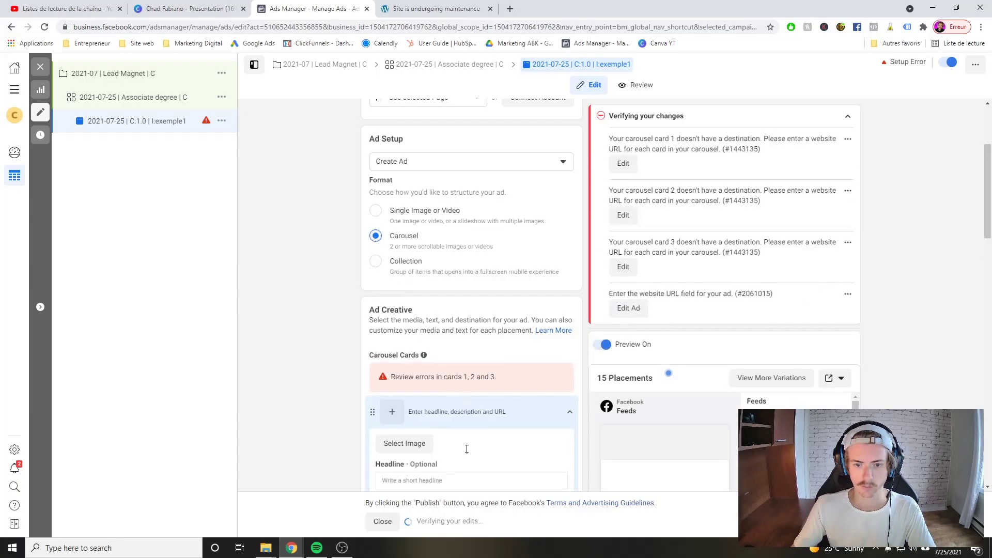
{"action": "scroll", "coordinate": [361, 370], "scroll_direction": "down", "scroll_amount": 3}
{"action": "scroll", "coordinate": [346, 300], "scroll_direction": "up", "scroll_amount": 3}
{"action": "left_click", "coordinate": [376, 210]}
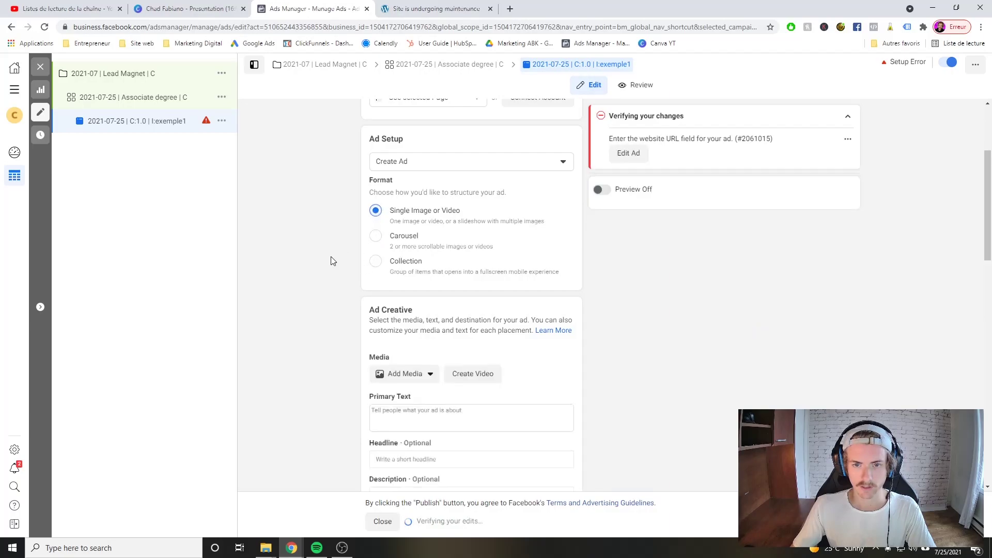
Step: Start adding an image as the media in the ad's creative section
{"action": "scroll", "coordinate": [314, 325], "scroll_direction": "down", "scroll_amount": 1}
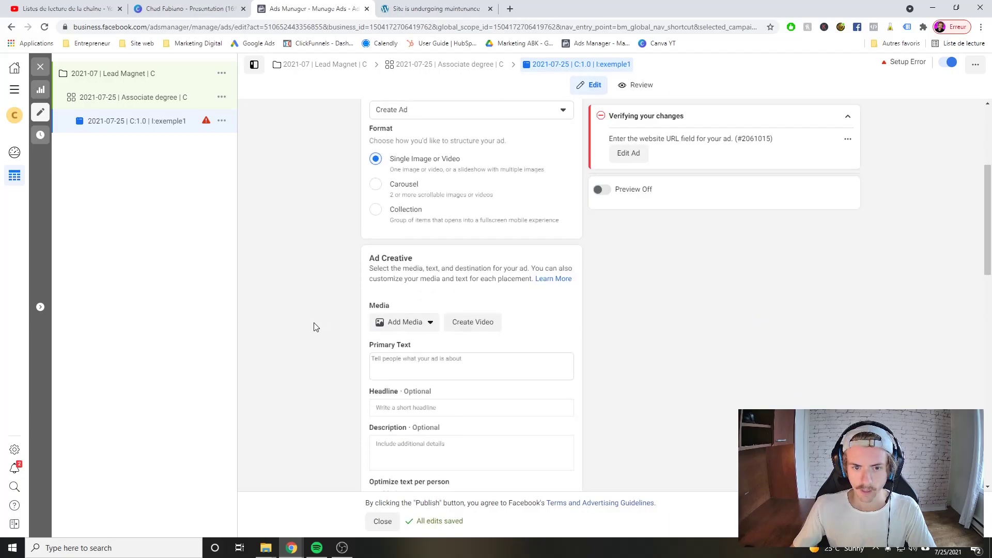
{"action": "left_click_drag", "start_coordinate": [415, 258], "coordinate": [370, 258]}
{"action": "left_click", "coordinate": [361, 267]}
{"action": "scroll", "coordinate": [352, 274], "scroll_direction": "down", "scroll_amount": 1}
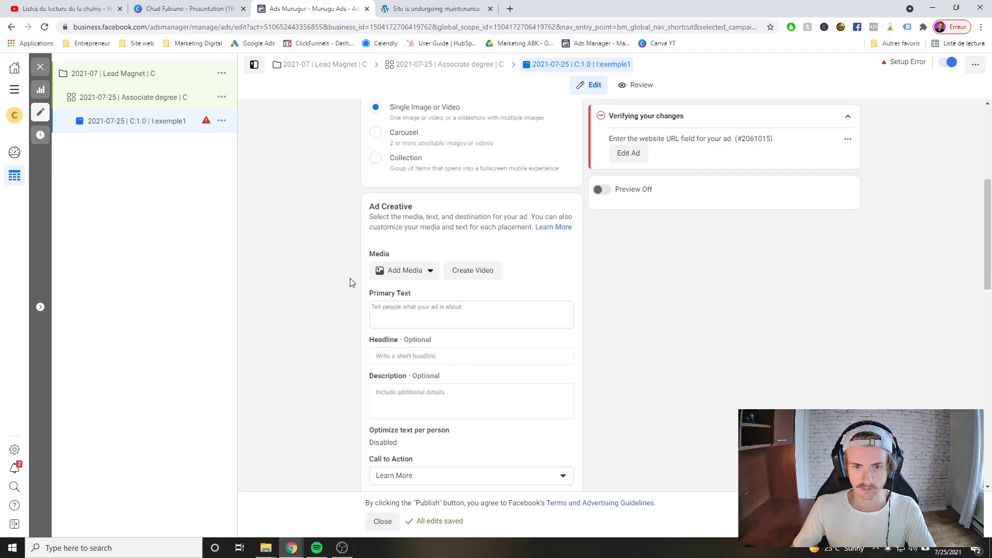
{"action": "left_click", "coordinate": [400, 279]}
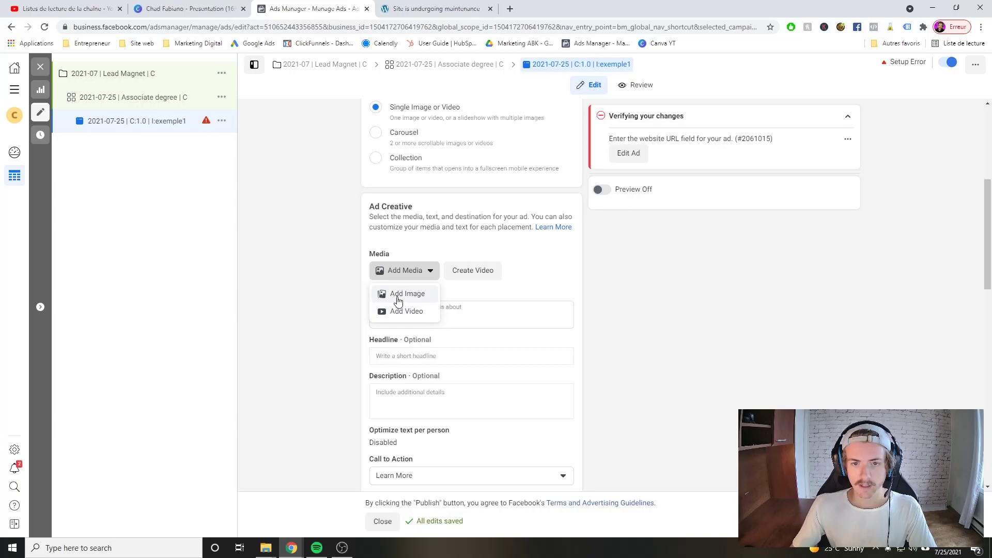
{"action": "left_click", "coordinate": [398, 301]}
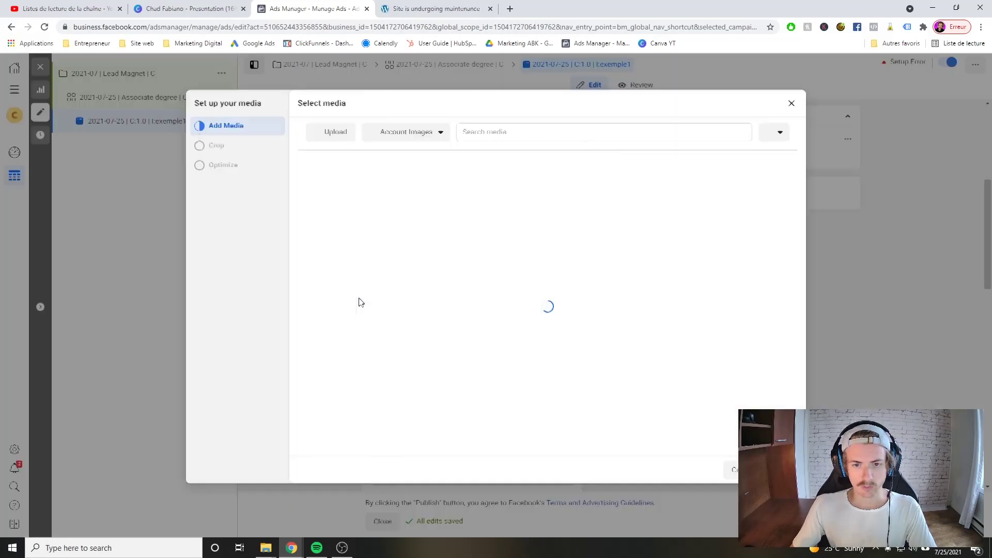
Step: Examine the ways to supply an ad image, including file upload and the account, business, Instagram and page image sources
{"action": "left_click", "coordinate": [397, 136]}
{"action": "left_click", "coordinate": [332, 132]}
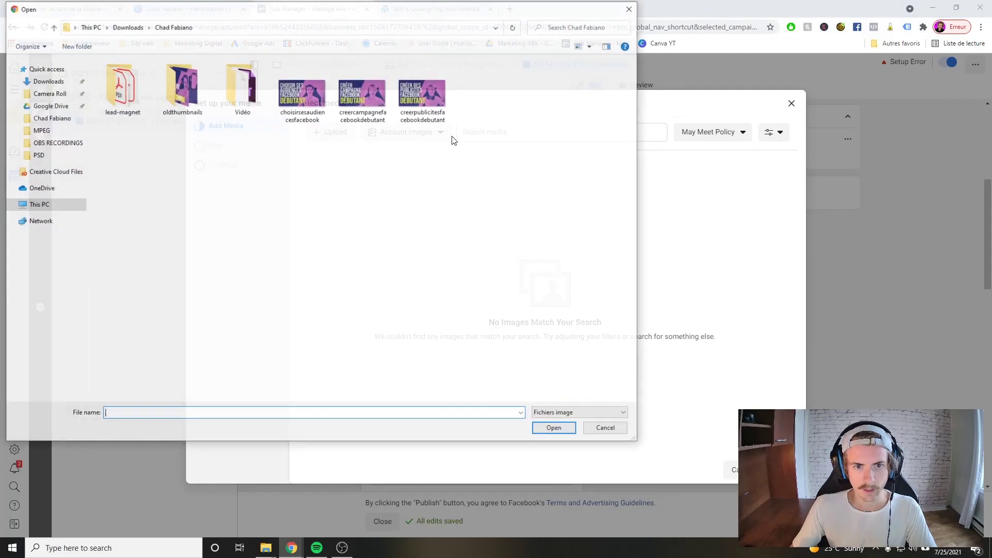
{"action": "left_click", "coordinate": [636, 11]}
{"action": "left_click", "coordinate": [420, 132]}
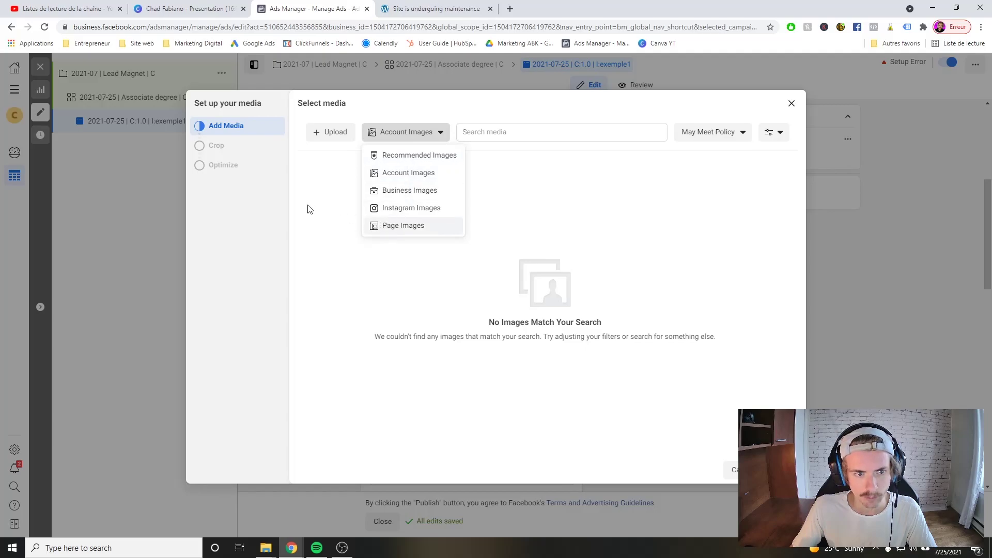
{"action": "left_click", "coordinate": [428, 110]}
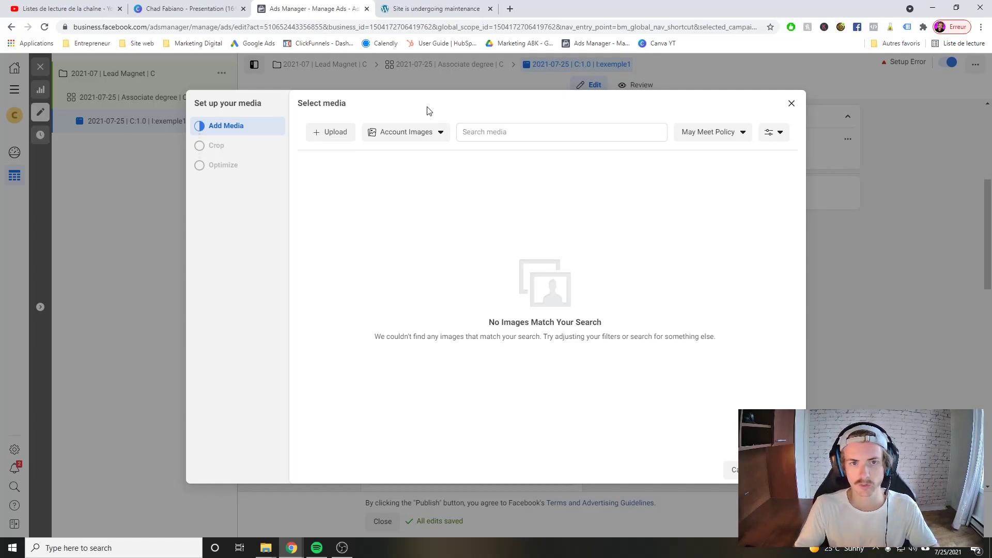
{"action": "left_click", "coordinate": [406, 133]}
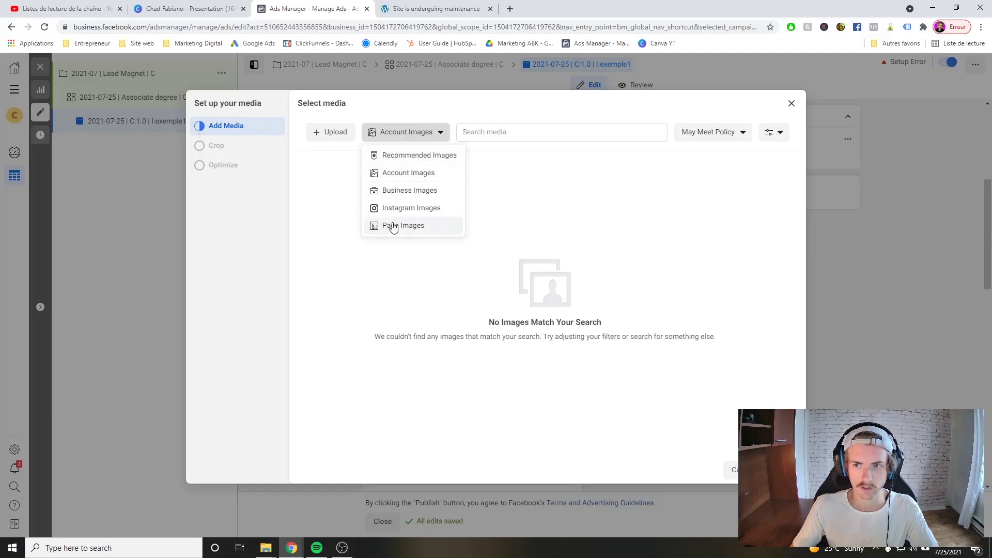
{"action": "left_click", "coordinate": [384, 117]}
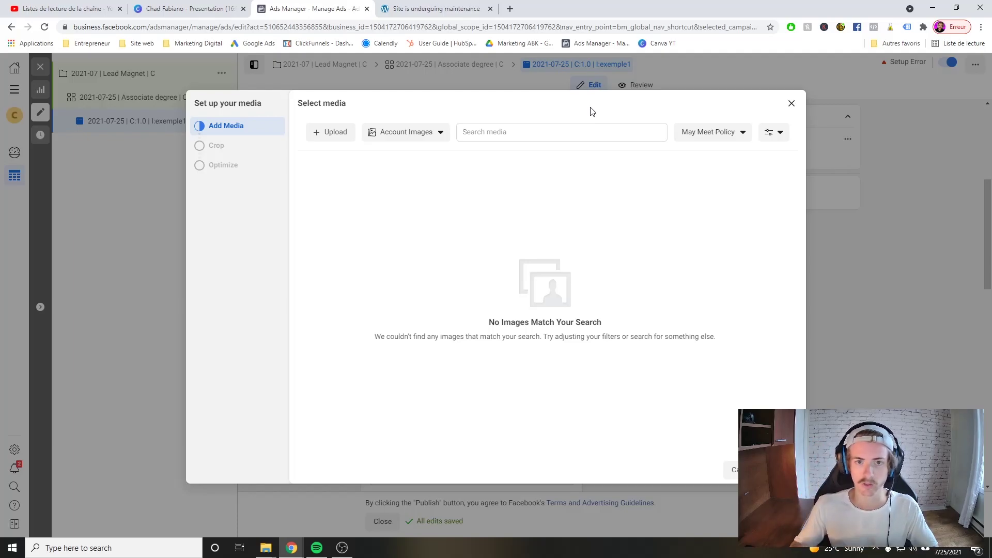
Step: Upload the ham picture uploads_ham_ham_PNG62 from the Downloads folder to the ad's image library
{"action": "left_click", "coordinate": [327, 133]}
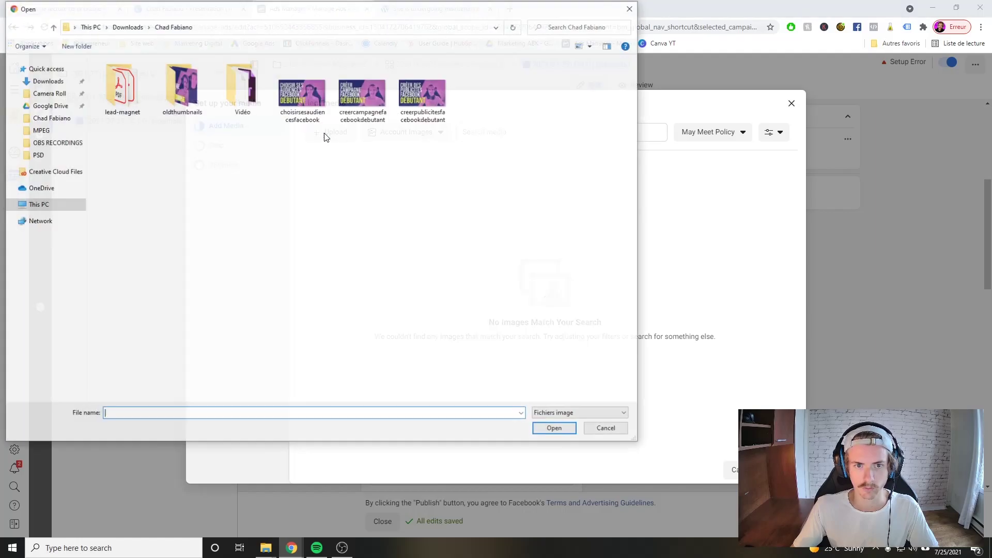
{"action": "left_click", "coordinate": [126, 26]}
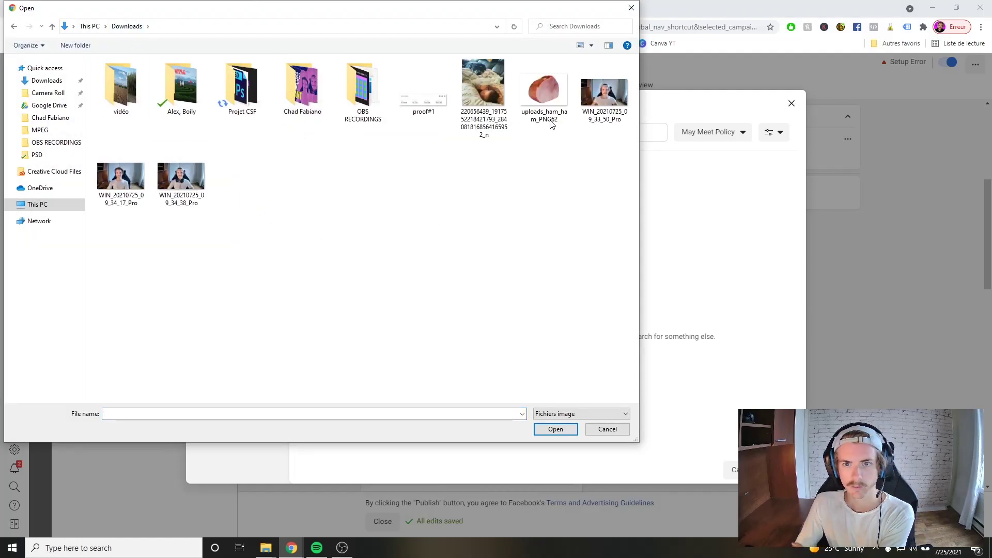
{"action": "left_click", "coordinate": [548, 103]}
{"action": "left_click", "coordinate": [555, 429]}
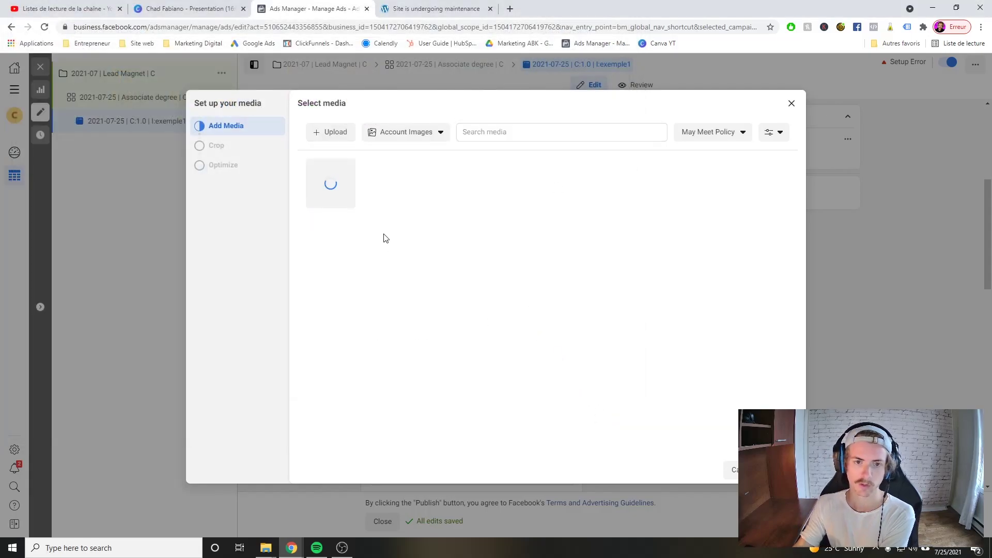
Step: Use the uploaded ham image as the ad media, keeping the original crops for all placements and allowing enhancements
{"action": "left_click", "coordinate": [335, 181]}
{"action": "left_click", "coordinate": [773, 469]}
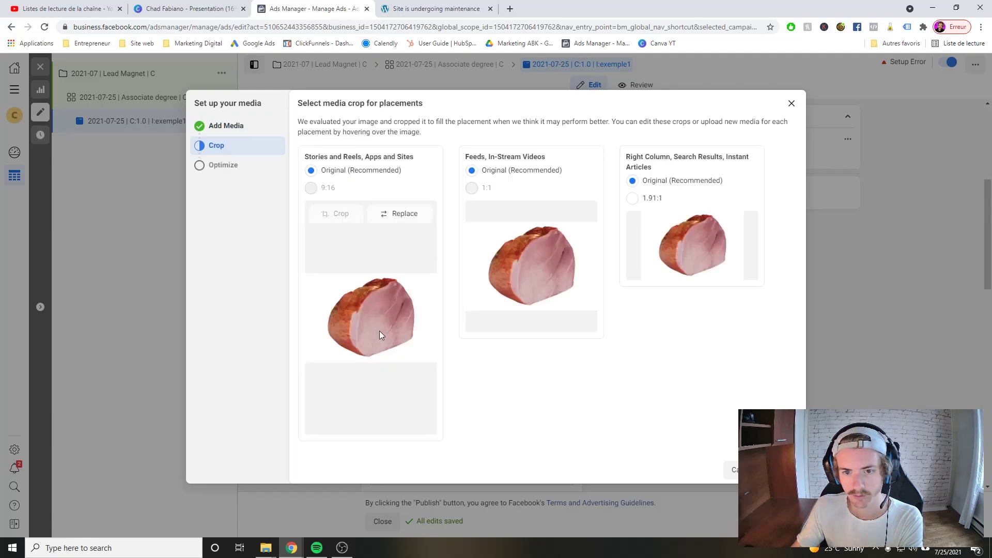
{"action": "left_click", "coordinate": [773, 470]}
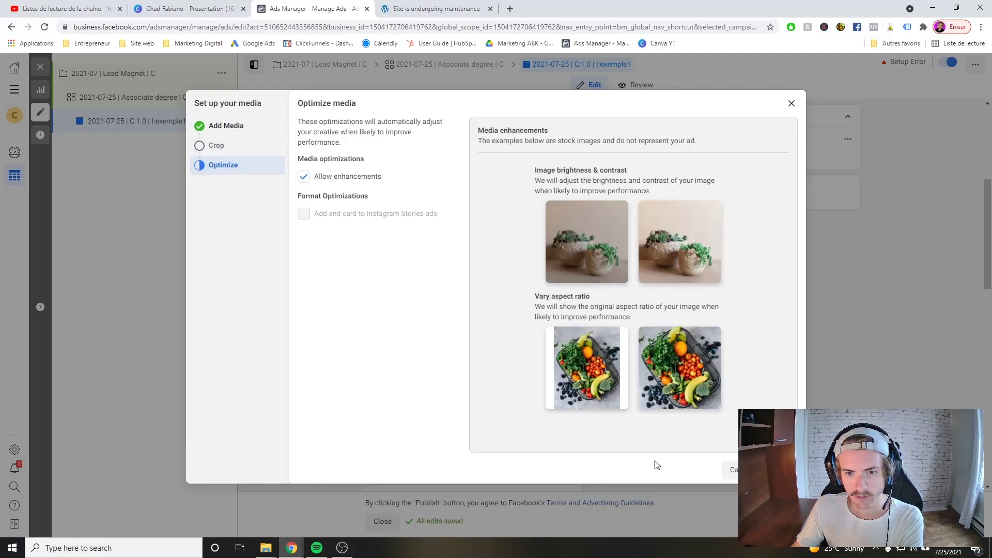
{"action": "left_click", "coordinate": [775, 469]}
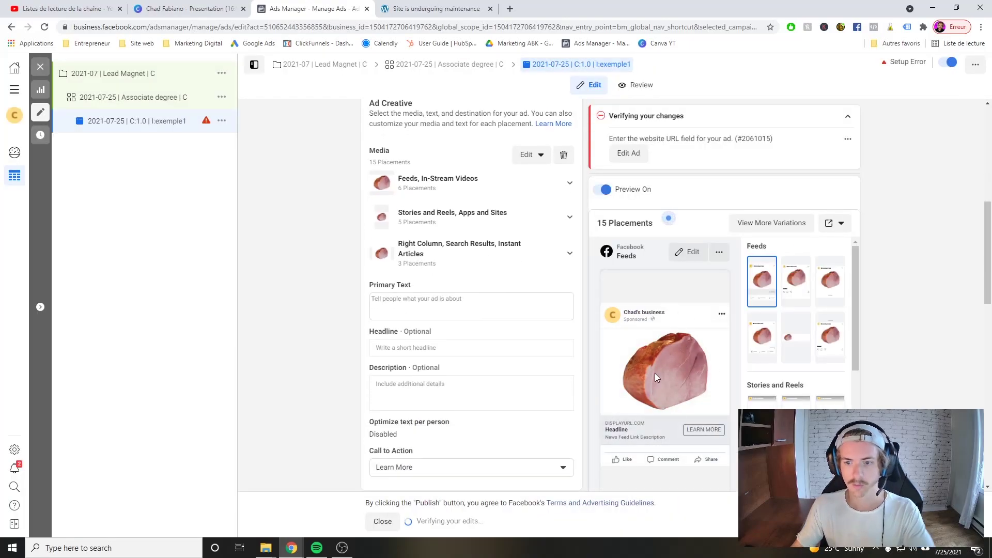
Step: Dismiss the placement editing tip and look through the ad previews for the different placements
{"action": "left_click", "coordinate": [668, 218]}
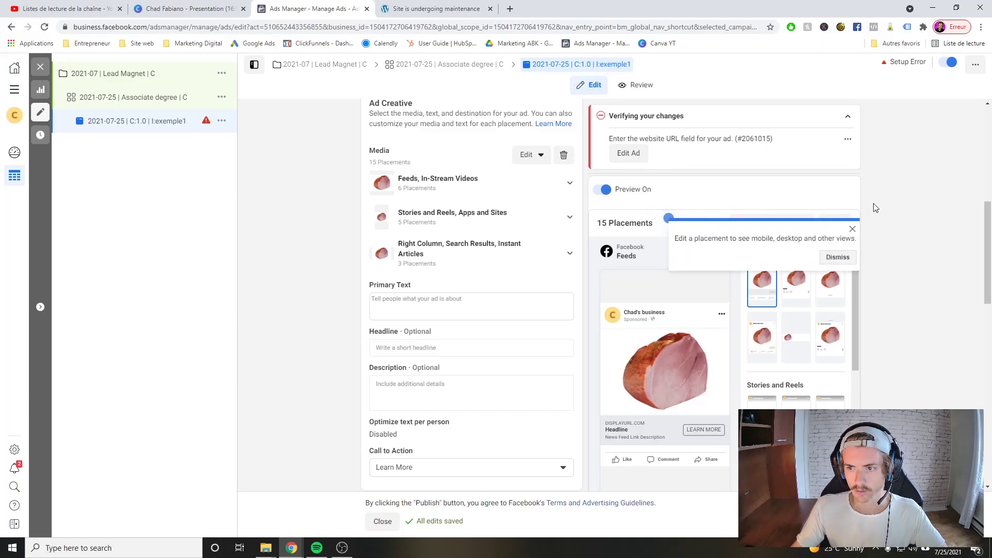
{"action": "left_click", "coordinate": [852, 229]}
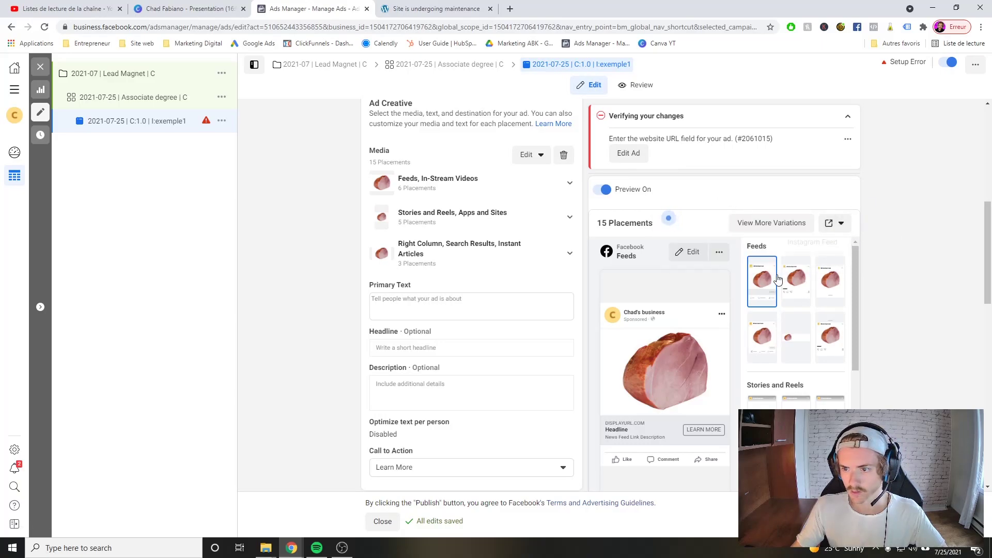
{"action": "scroll", "coordinate": [790, 331], "scroll_direction": "down", "scroll_amount": 5}
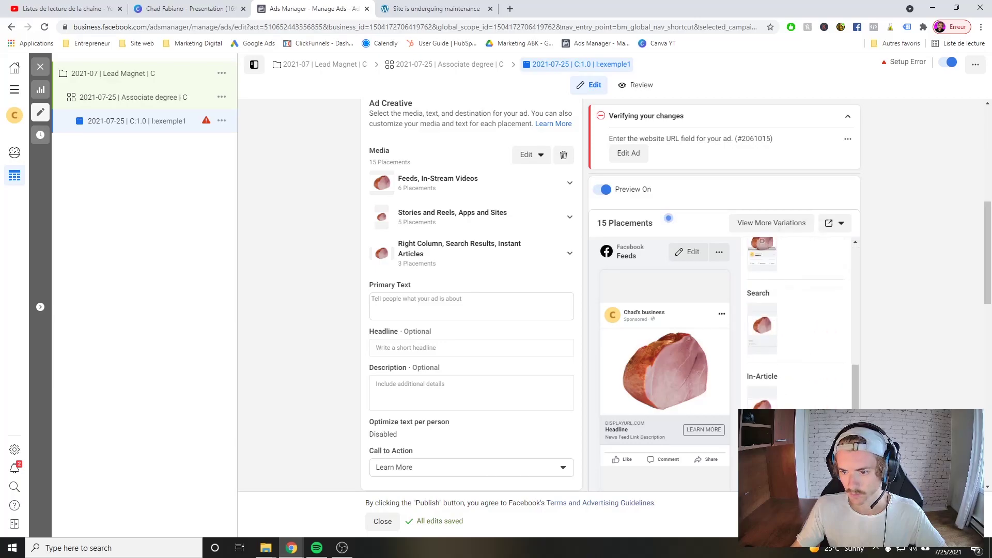
{"action": "scroll", "coordinate": [789, 341], "scroll_direction": "up", "scroll_amount": 5}
{"action": "scroll", "coordinate": [362, 310], "scroll_direction": "up", "scroll_amount": 1}
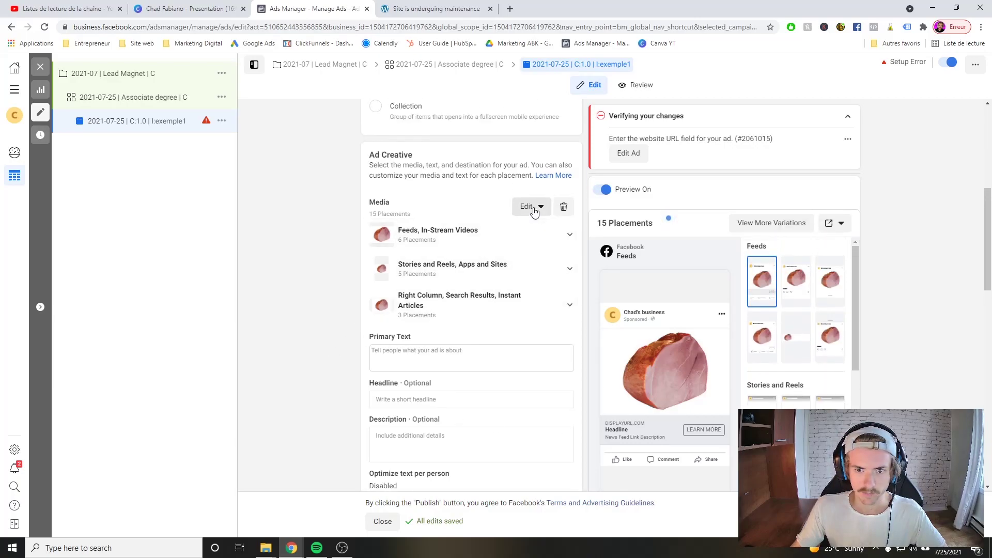
Step: Try a vertical 9:16 crop of the ham image for all placements, adjust the crop frame, and cancel the media edit
{"action": "left_click", "coordinate": [537, 210]}
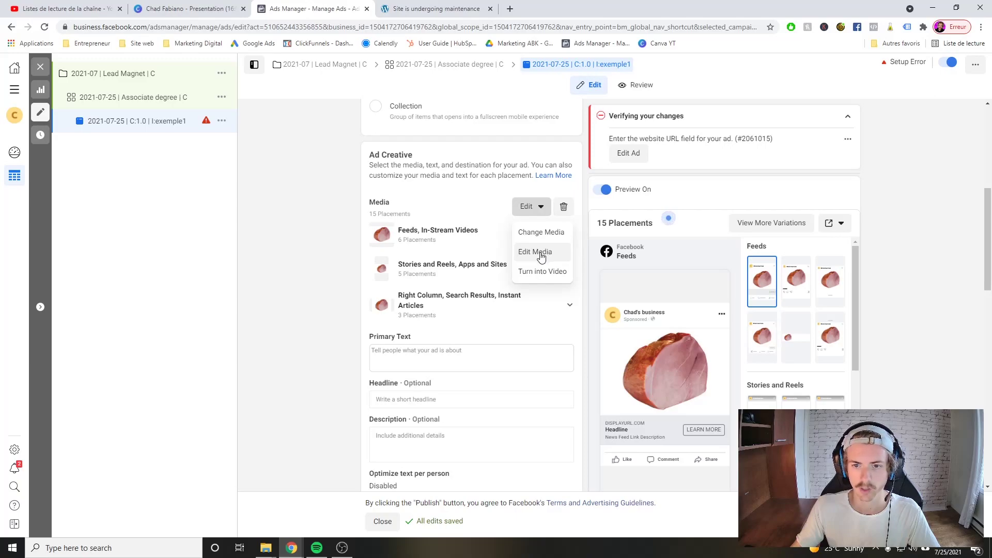
{"action": "left_click", "coordinate": [539, 253]}
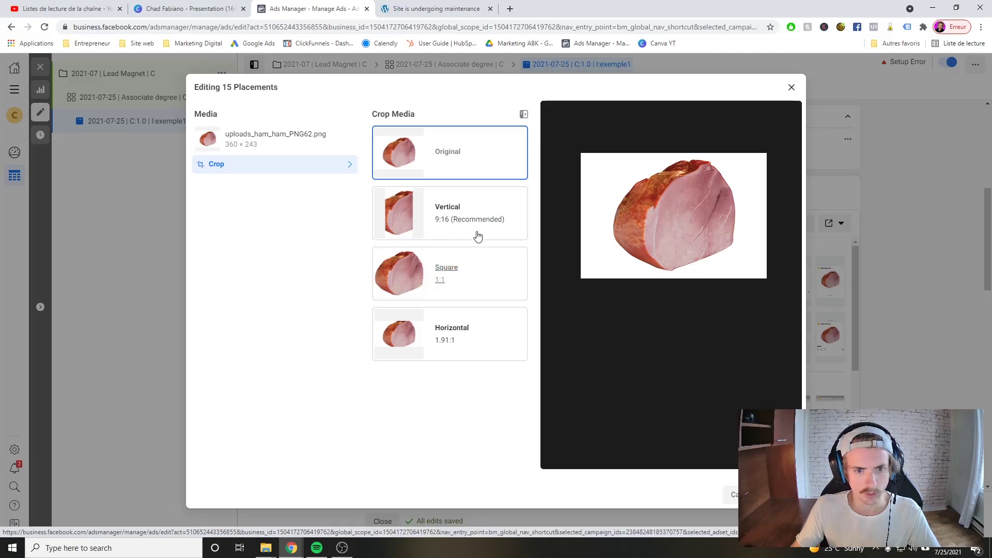
{"action": "left_click", "coordinate": [455, 219]}
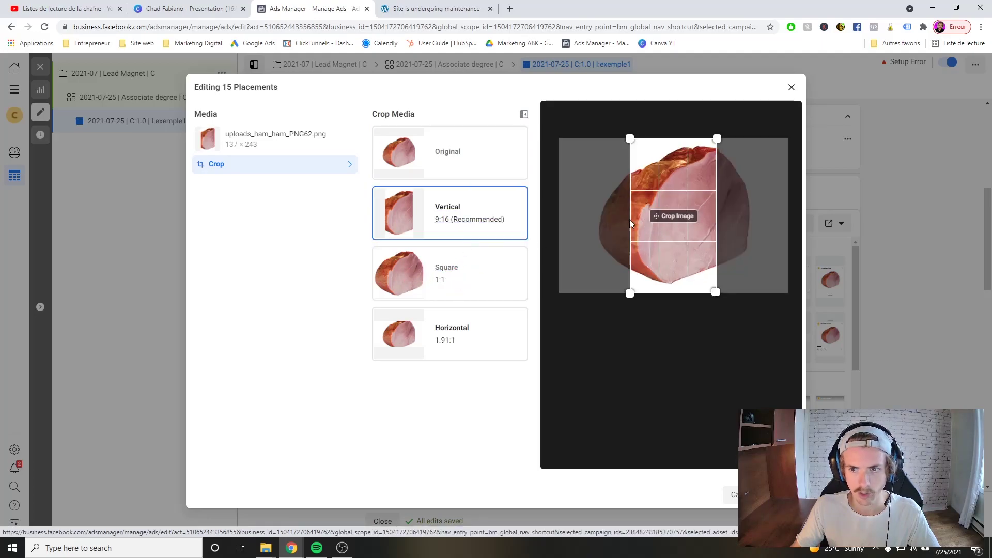
{"action": "mouse_move", "coordinate": [718, 145]}
{"action": "left_mouse_down"}
{"action": "mouse_move", "coordinate": [756, 146]}
{"action": "mouse_move", "coordinate": [703, 145]}
{"action": "left_mouse_up"}
{"action": "mouse_move", "coordinate": [702, 295]}
{"action": "left_mouse_down"}
{"action": "mouse_move", "coordinate": [725, 295]}
{"action": "mouse_move", "coordinate": [696, 295]}
{"action": "left_mouse_up"}
{"action": "left_click", "coordinate": [732, 495]}
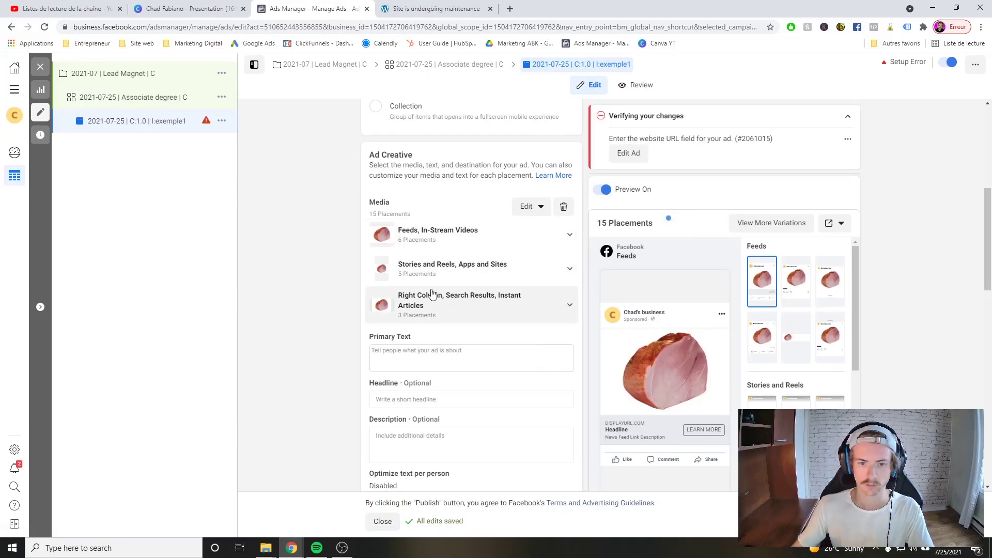
{"action": "left_click", "coordinate": [531, 206]}
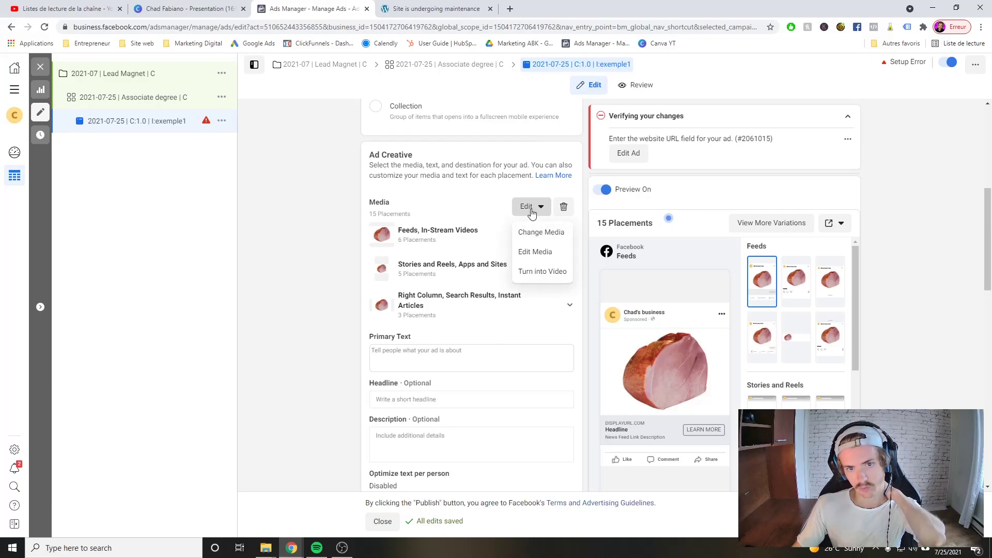
{"action": "left_click", "coordinate": [533, 208]}
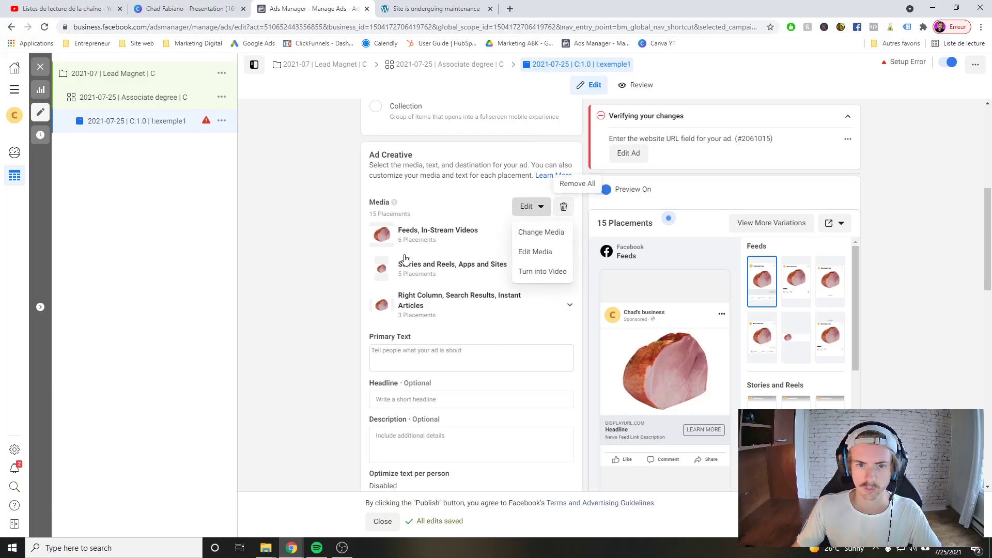
{"action": "left_click", "coordinate": [532, 206]}
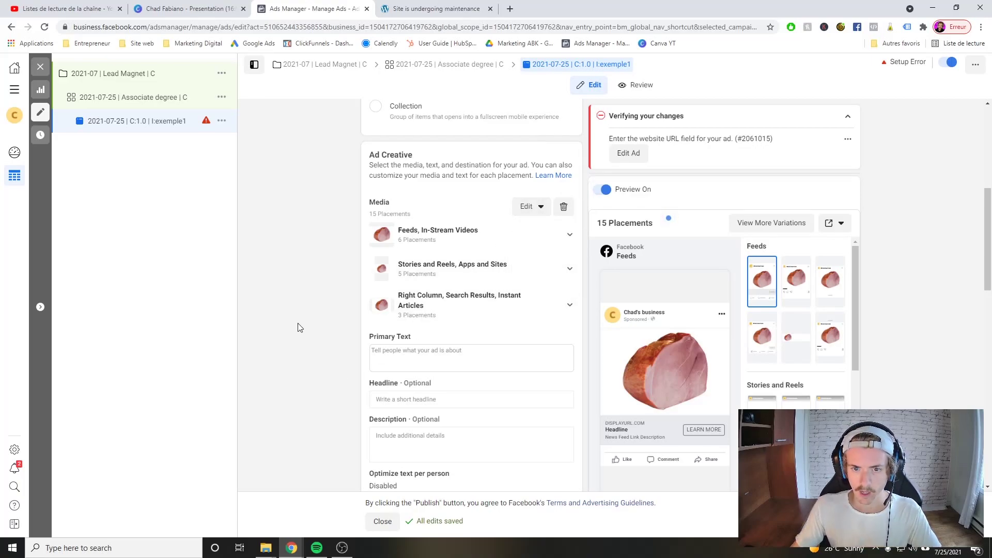
{"action": "scroll", "coordinate": [302, 331], "scroll_direction": "up", "scroll_amount": 3}
{"action": "scroll", "coordinate": [308, 337], "scroll_direction": "down", "scroll_amount": 3}
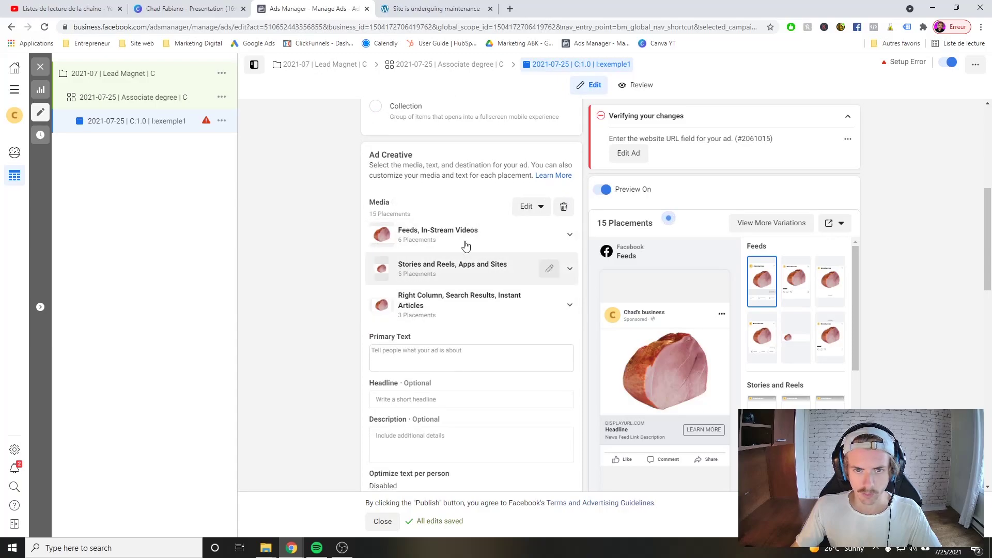
Step: Enter a long multi-line primary text beginning with "Blablablablablaba" and "das", and expand the full text in the feed preview
{"action": "scroll", "coordinate": [362, 310], "scroll_direction": "down", "scroll_amount": 1}
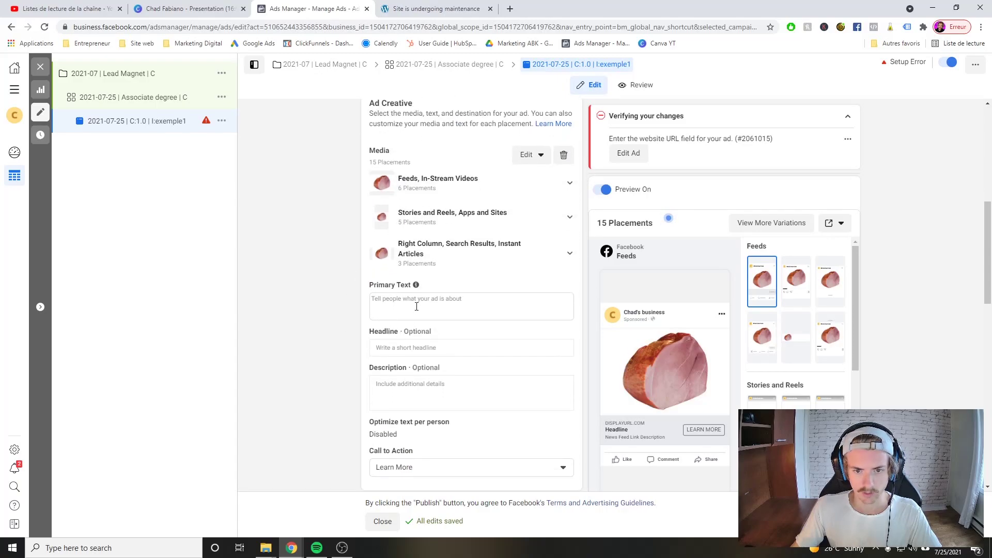
{"action": "left_click", "coordinate": [416, 306]}
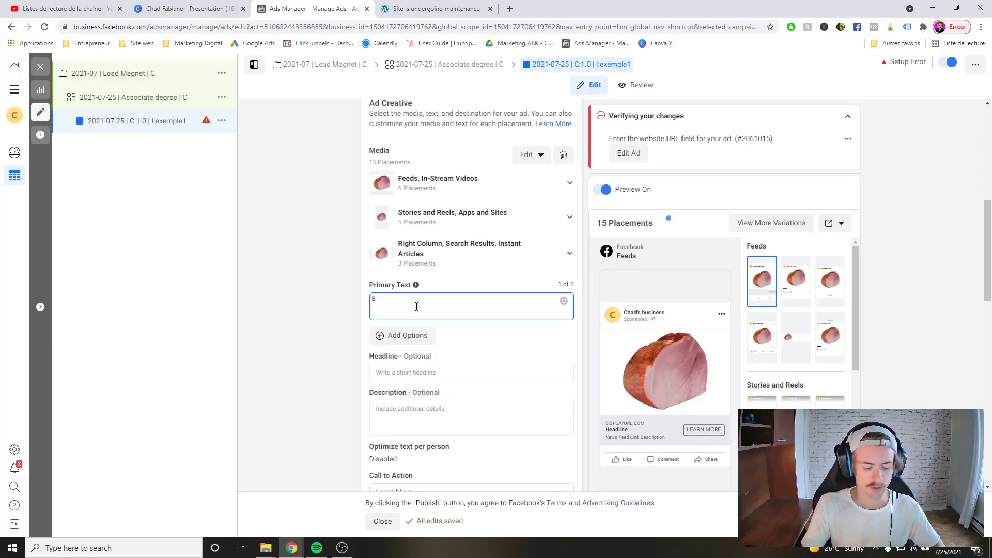
{"action": "type", "text": "das das da sd asd  das d asd as das d asd as d"}
{"action": "left_click", "coordinate": [663, 359]}
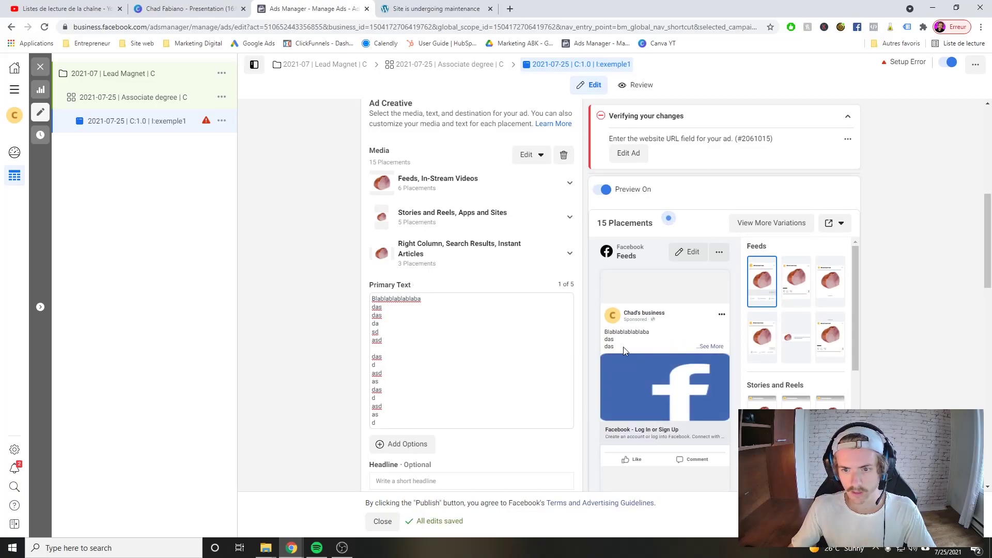
{"action": "left_click", "coordinate": [716, 347]}
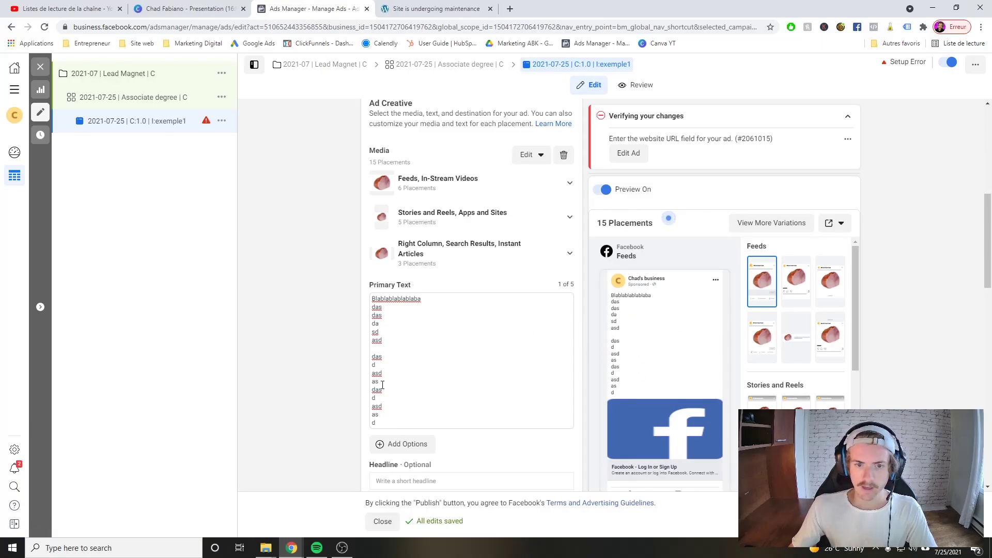
Step: Shorten the primary text to its first two lines, "Blablablablablaba" and "das"
{"action": "left_click_drag", "start_coordinate": [430, 424], "coordinate": [376, 316]}
{"action": "key", "text": "BackSpace"}
{"action": "key", "text": "BackSpace"}
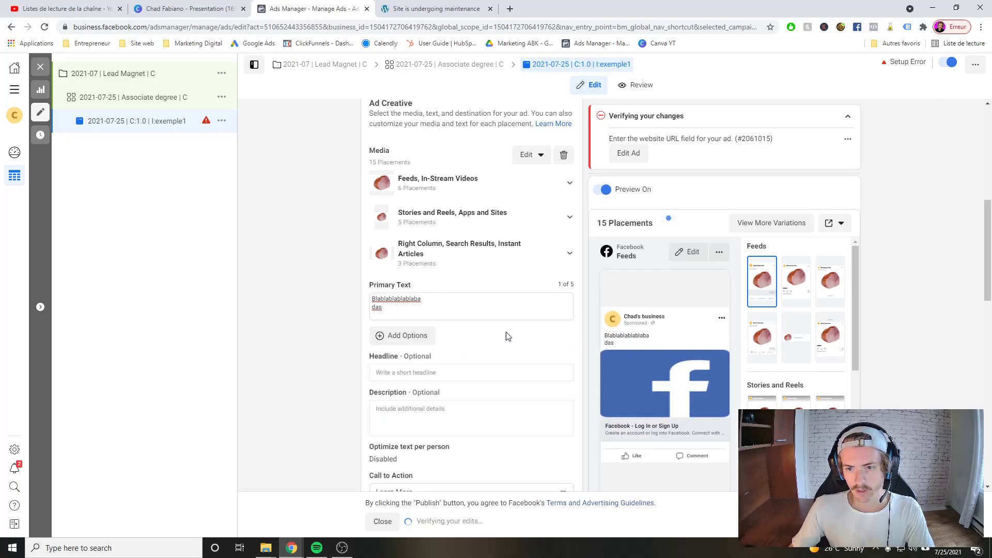
{"action": "left_click_drag", "start_coordinate": [382, 306], "coordinate": [372, 300]}
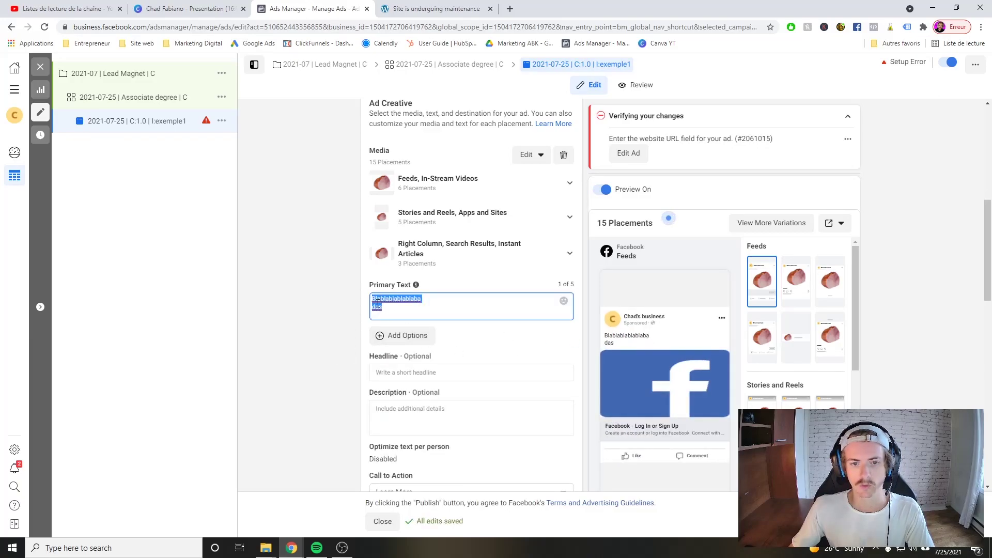
{"action": "left_click", "coordinate": [386, 308]}
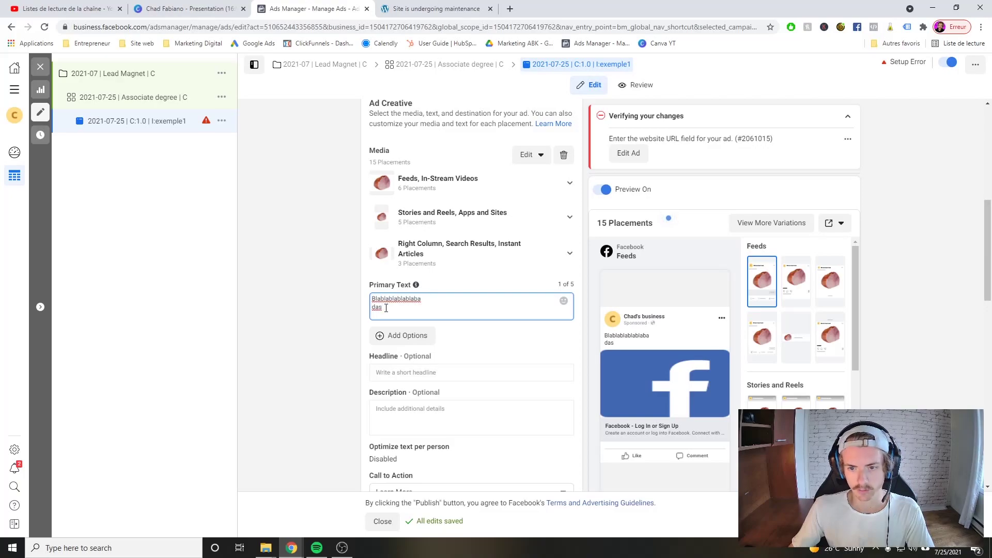
{"action": "left_click_drag", "start_coordinate": [374, 300], "coordinate": [406, 306]}
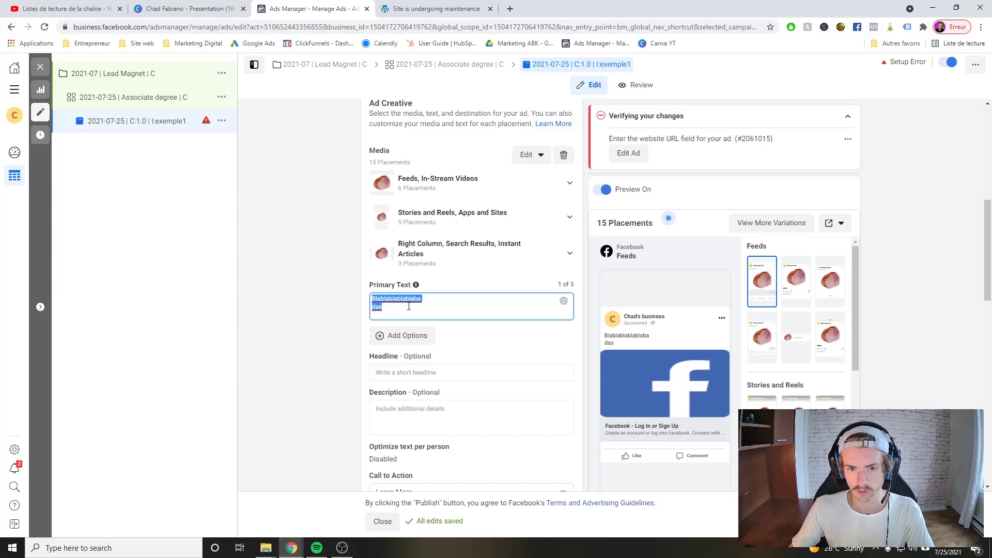
{"action": "left_click", "coordinate": [451, 306]}
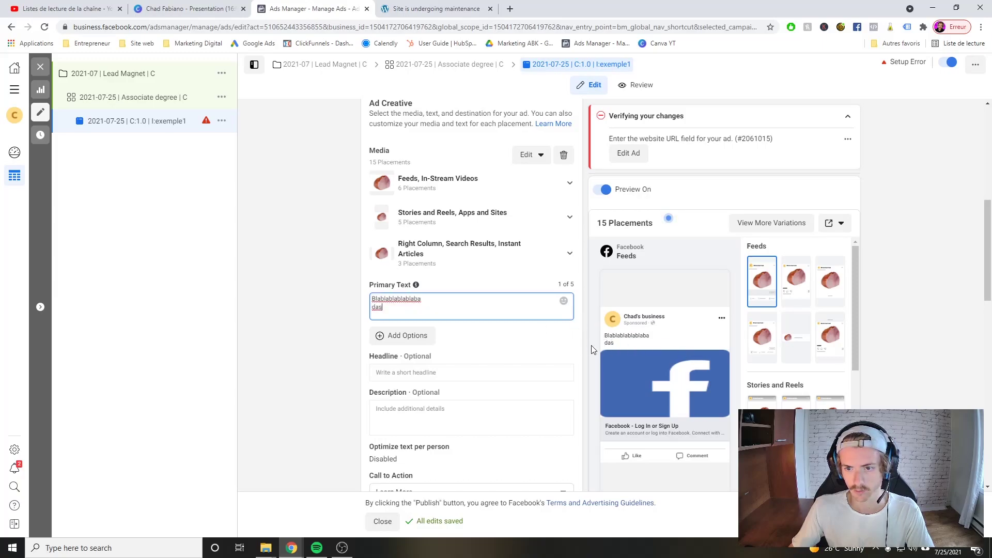
{"action": "left_click", "coordinate": [323, 344]}
{"action": "scroll", "coordinate": [326, 336], "scroll_direction": "down", "scroll_amount": 2}
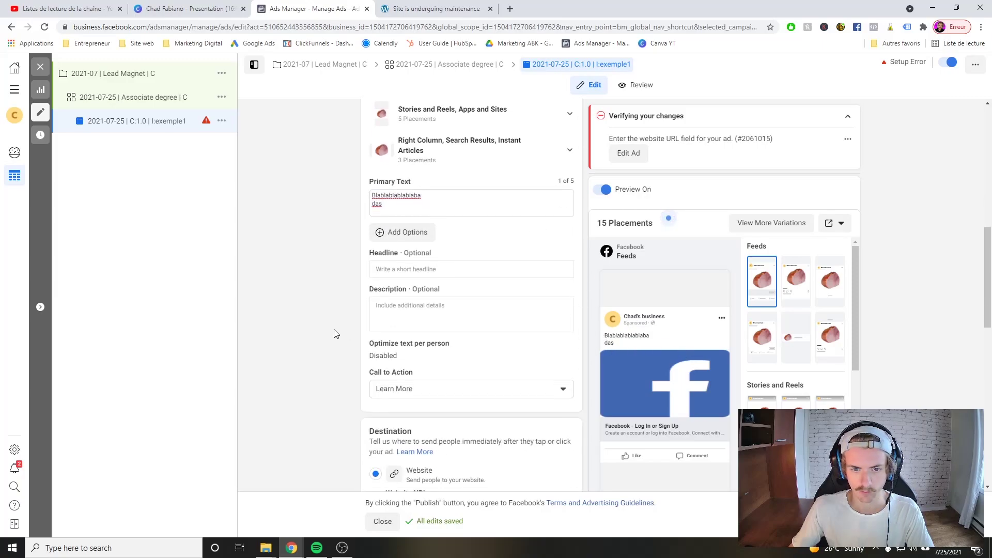
{"action": "left_click", "coordinate": [402, 272]}
{"action": "left_click", "coordinate": [393, 207]}
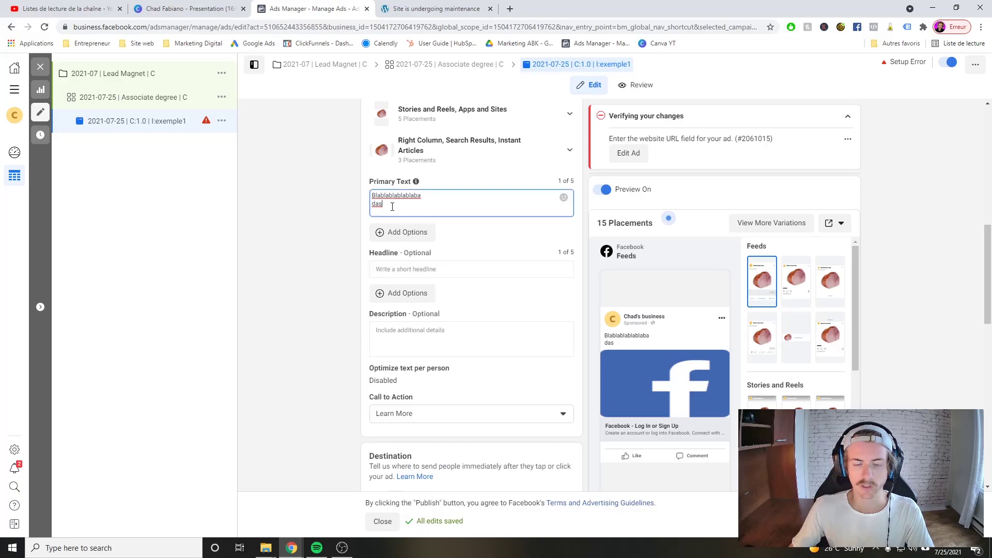
{"action": "double_click", "coordinate": [376, 195]}
{"action": "left_click", "coordinate": [421, 196]}
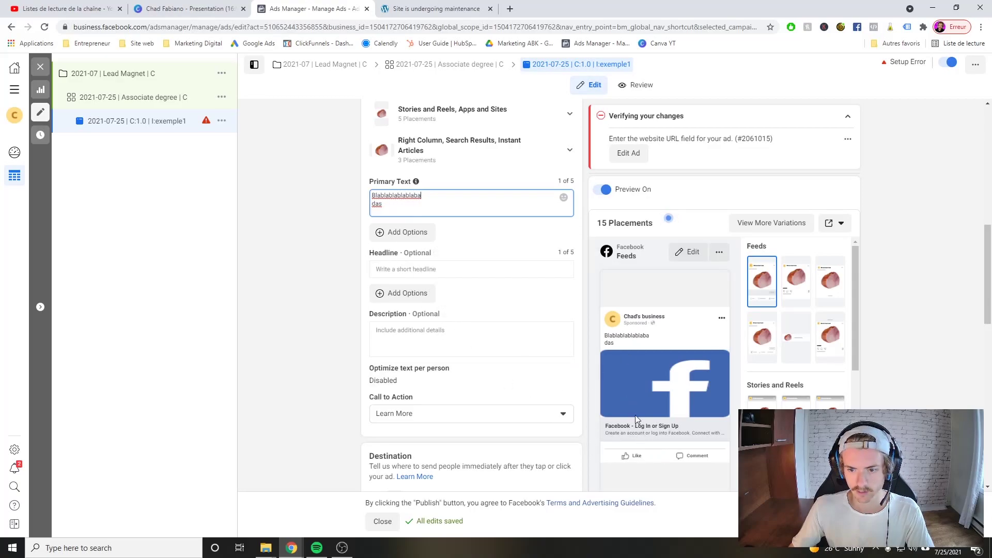
Step: Set the ad headline to "Publicité #1" and refresh the feed preview
{"action": "left_click", "coordinate": [388, 269]}
{"action": "type", "text": "Publicité #1"}
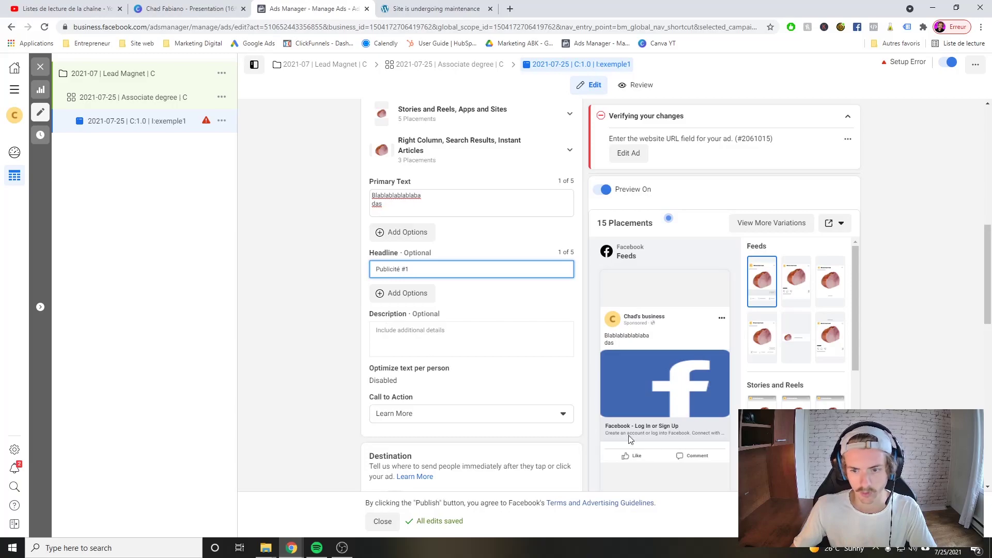
{"action": "left_click", "coordinate": [630, 439]}
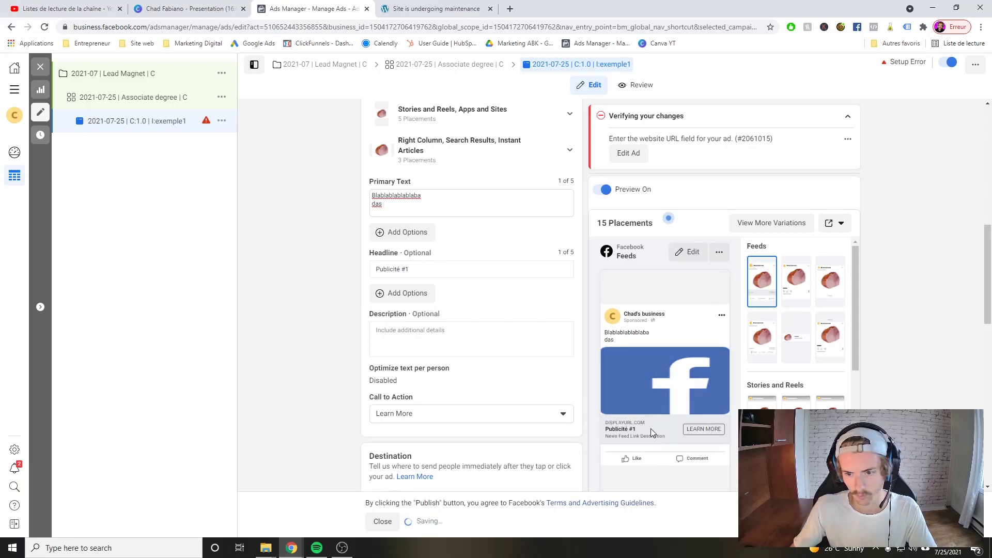
Step: Enter "Allo test" as the ad description
{"action": "left_click", "coordinate": [435, 334]}
{"action": "left_click", "coordinate": [361, 344]}
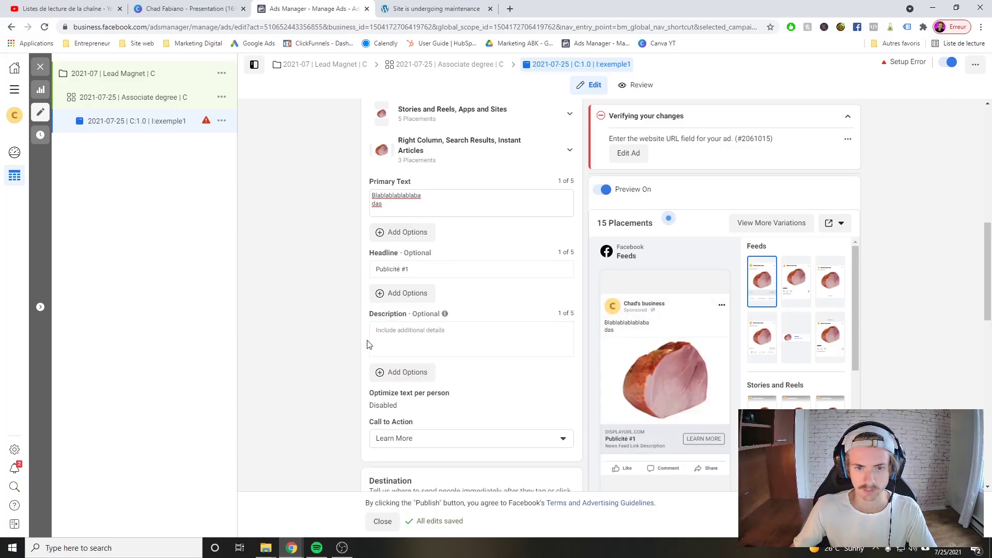
{"action": "left_click", "coordinate": [403, 337]}
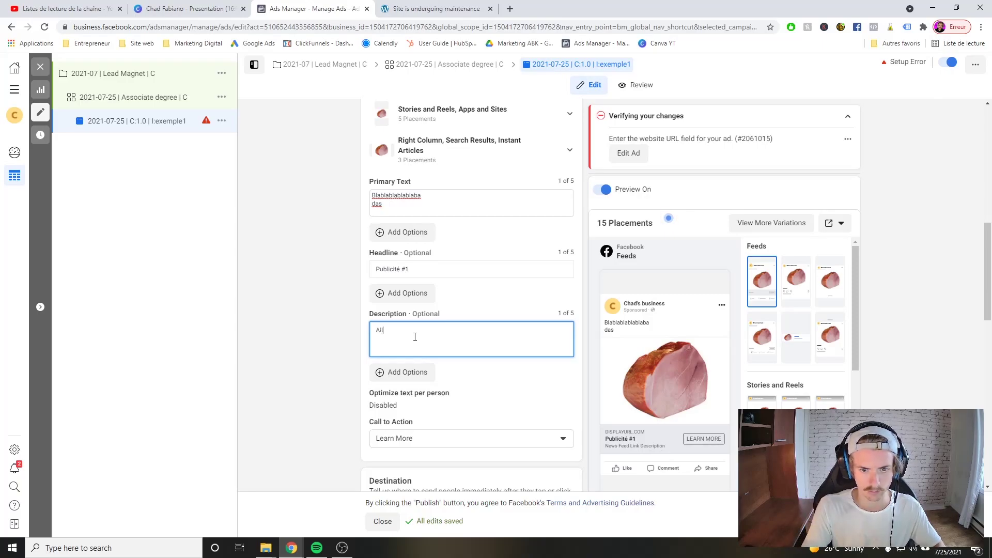
{"action": "left_click", "coordinate": [351, 343]}
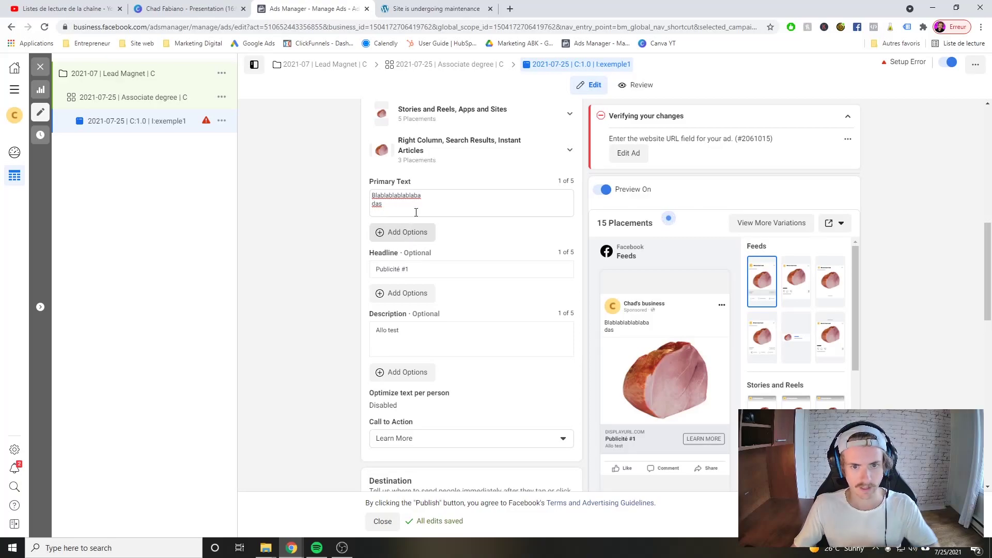
Step: Add a second primary text option with the lines "sadasdasd", "adasdasd" and "a"
{"action": "left_click", "coordinate": [415, 232]}
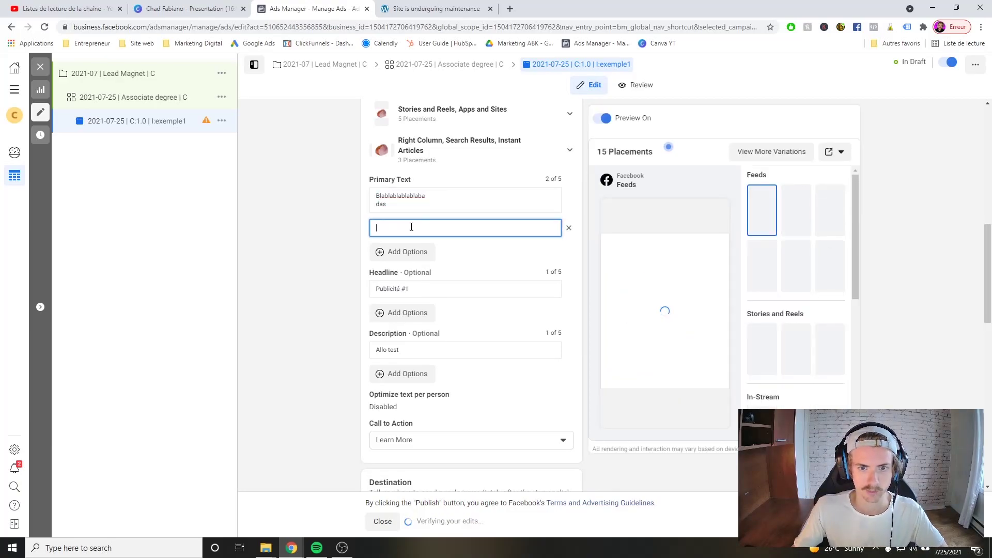
{"action": "type", "text": "sadasdasd"}
{"action": "key", "text": "Return"}
{"action": "type", "text": "adasdas"}
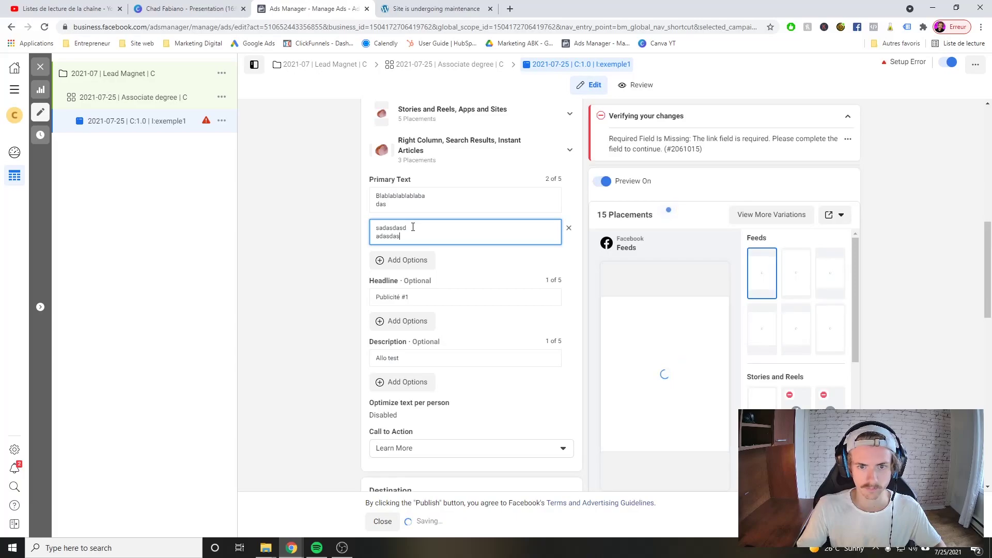
{"action": "type", "text": "d"}
{"action": "key", "text": "Return"}
{"action": "type", "text": "a"}
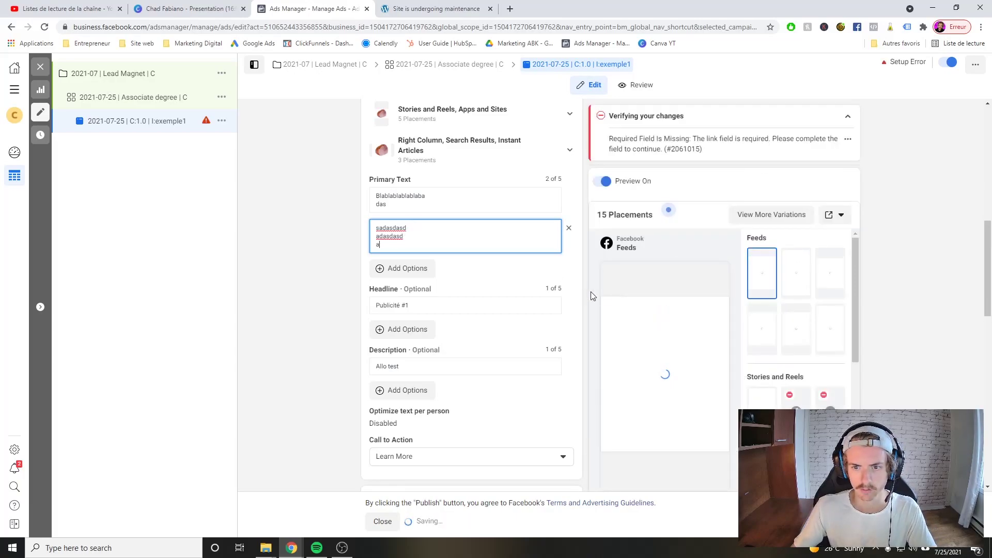
{"action": "left_click", "coordinate": [376, 269]}
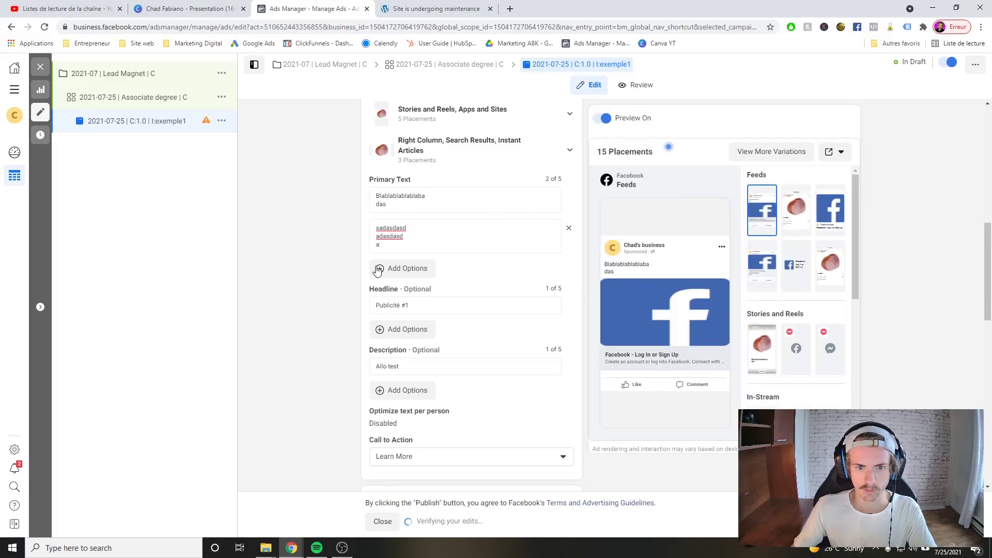
Step: Add a second headline option reading "Pub #2"
{"action": "left_click", "coordinate": [406, 329]}
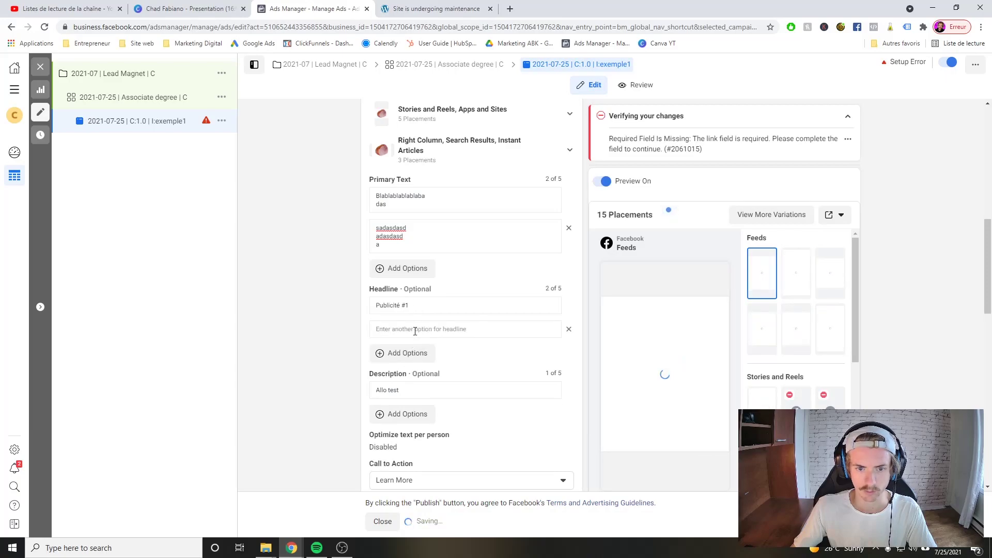
{"action": "left_click", "coordinate": [415, 329]}
{"action": "type", "text": "Pub #"}
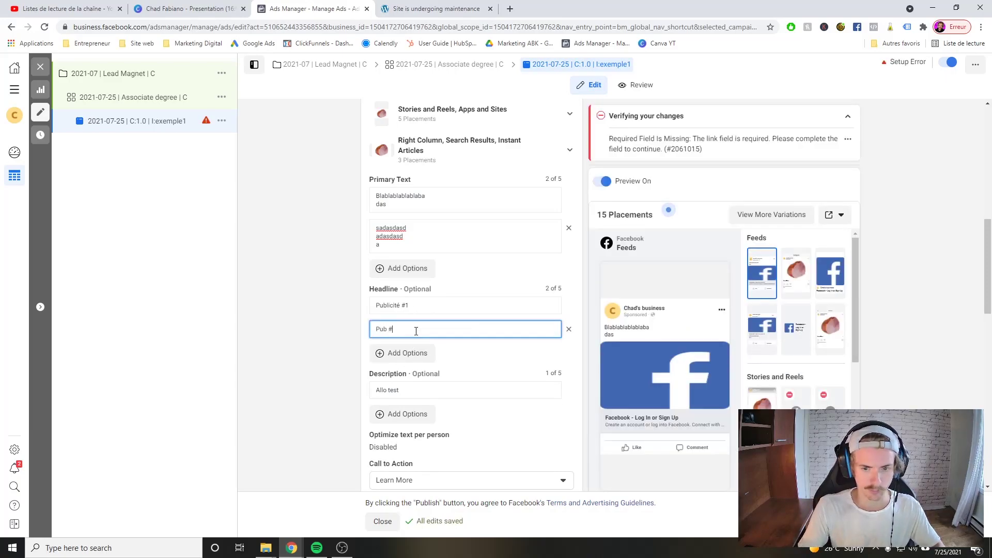
{"action": "type", "text": "2"}
{"action": "left_click", "coordinate": [678, 421]}
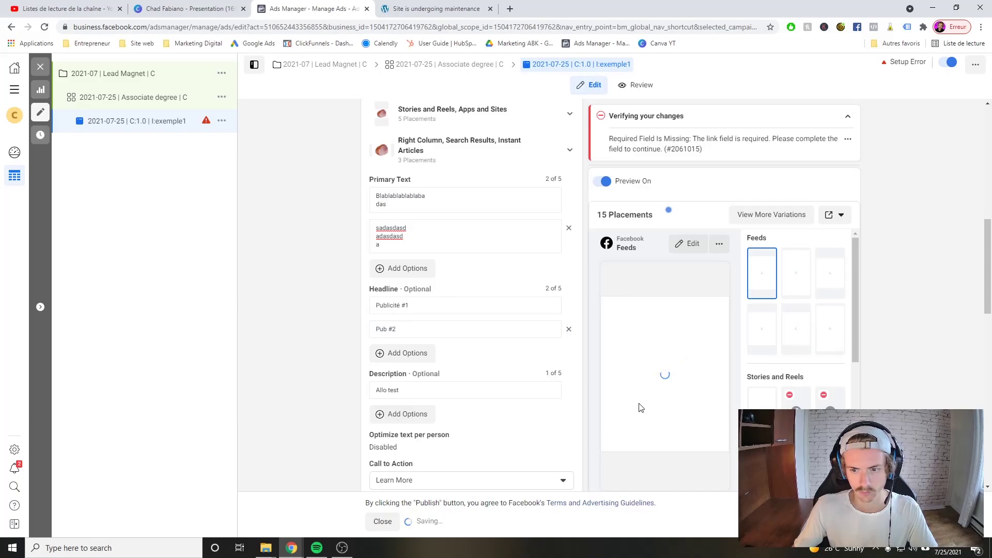
Step: Add a second description option reading "test #2"
{"action": "left_click", "coordinate": [408, 414]}
{"action": "left_click", "coordinate": [408, 416]}
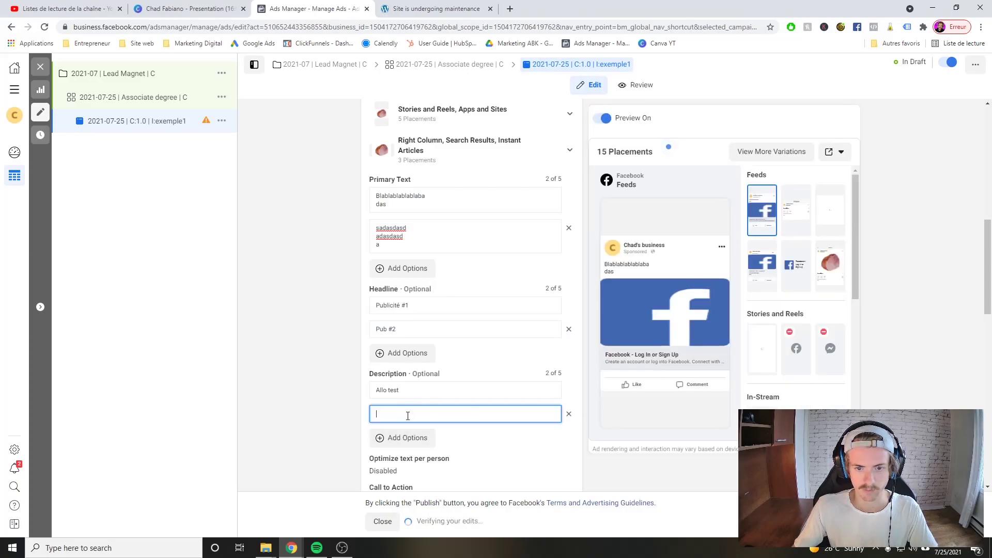
{"action": "type", "text": "test #2"}
{"action": "left_click", "coordinate": [316, 385]}
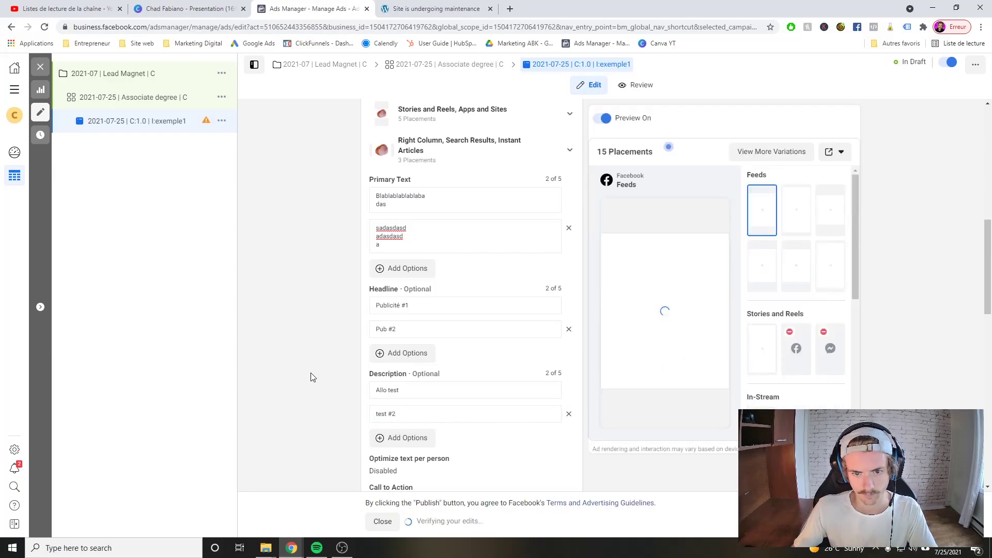
{"action": "left_click", "coordinate": [445, 304]}
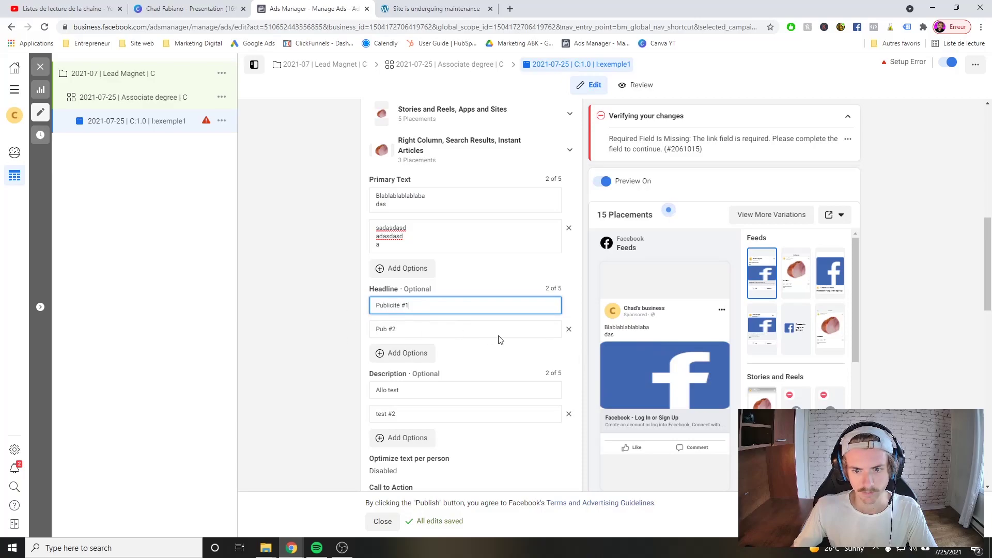
Step: Remove the second headline option "Pub #2" and the second description option "test #2" from the ad
{"action": "left_click", "coordinate": [414, 330]}
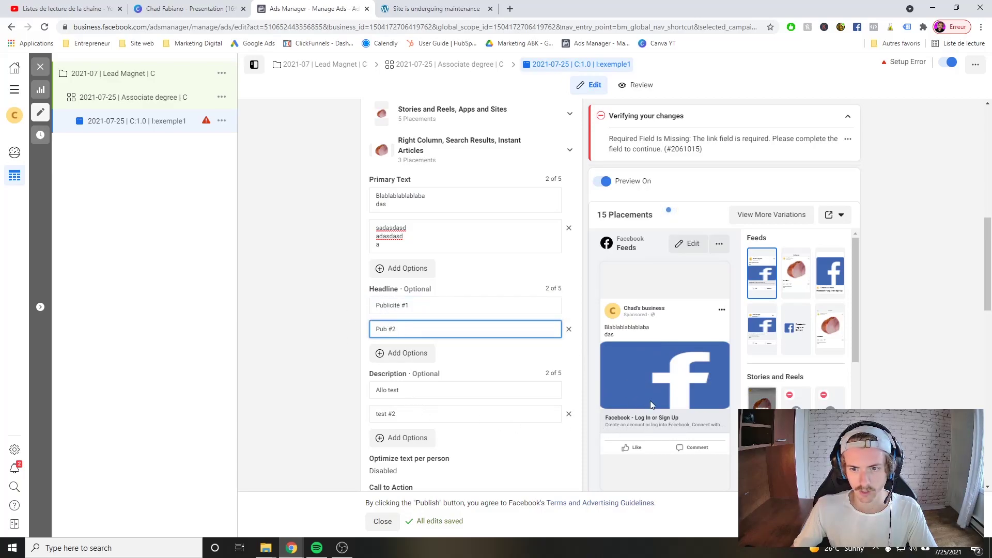
{"action": "left_click", "coordinate": [319, 355]}
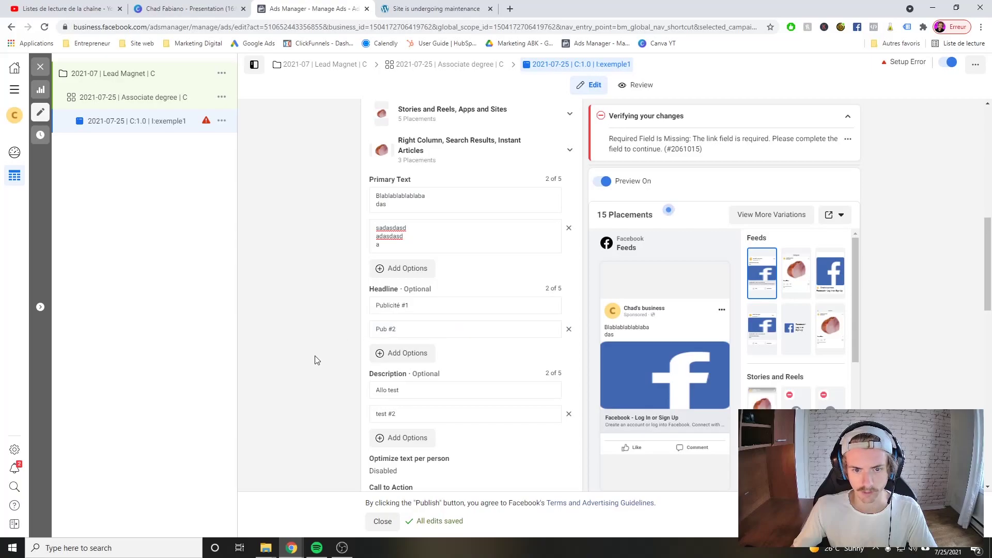
{"action": "left_click", "coordinate": [569, 329]}
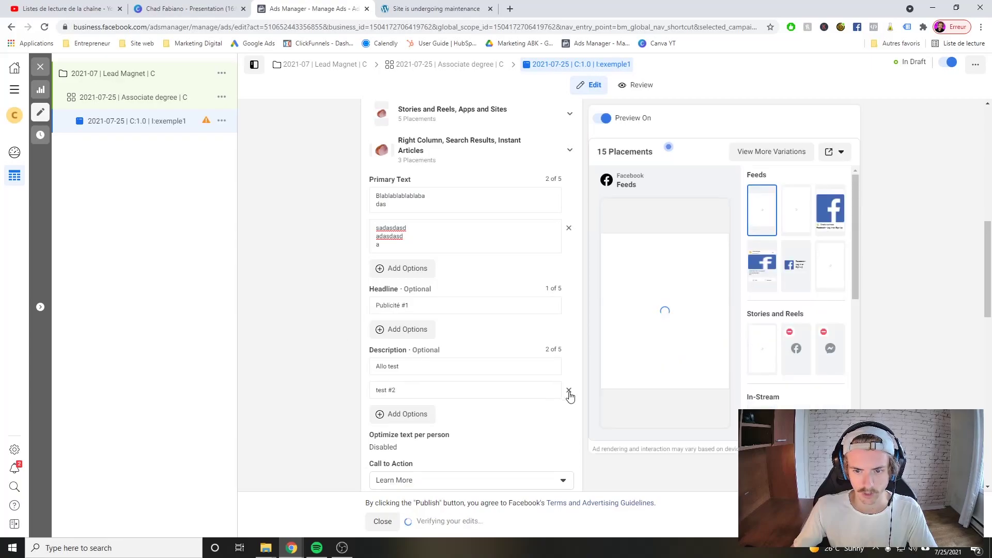
{"action": "left_click", "coordinate": [569, 390]}
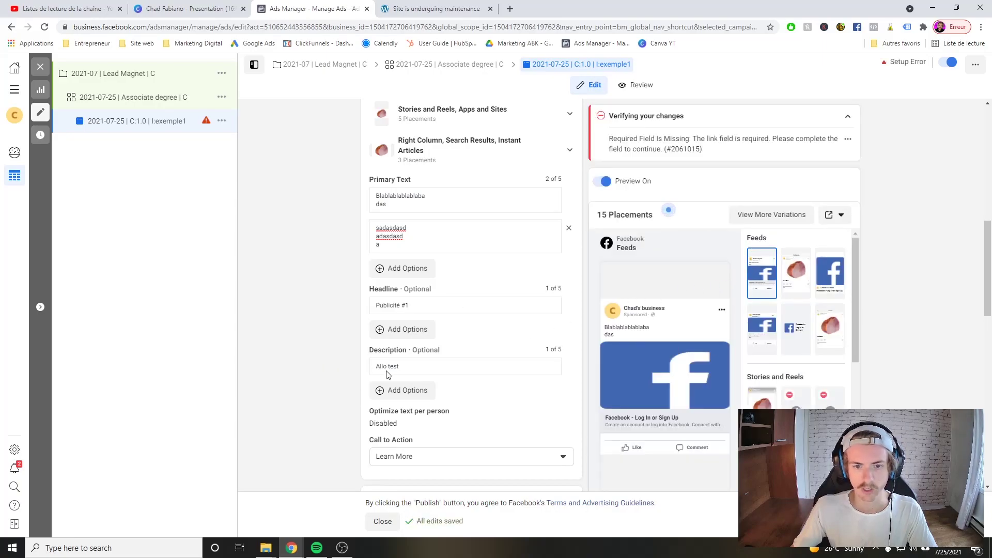
Step: Remove the second primary text option, keeping only the one starting with "Blablablablablaba"
{"action": "scroll", "coordinate": [364, 347], "scroll_direction": "down", "scroll_amount": 2}
{"action": "scroll", "coordinate": [323, 335], "scroll_direction": "up", "scroll_amount": 2}
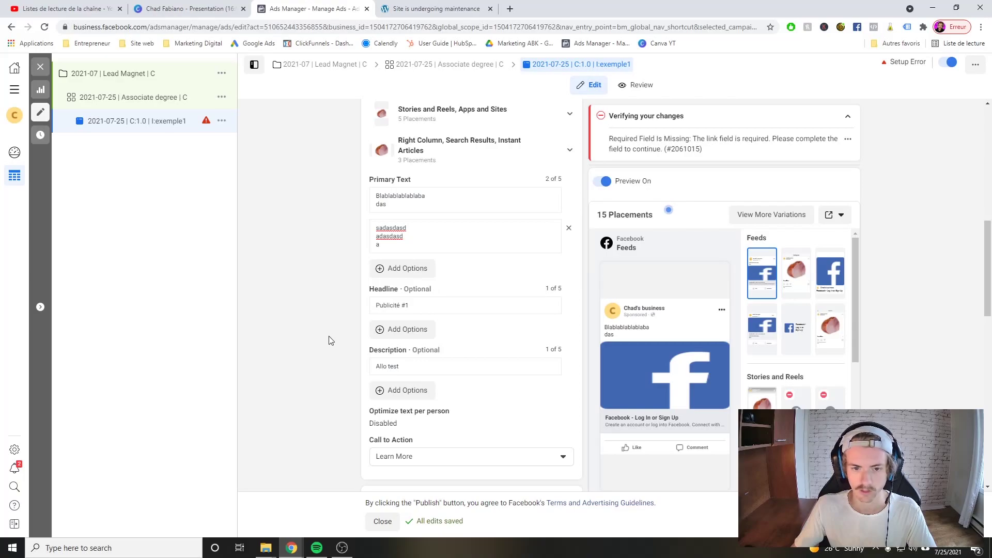
{"action": "left_click", "coordinate": [394, 247]}
{"action": "left_click", "coordinate": [568, 228]}
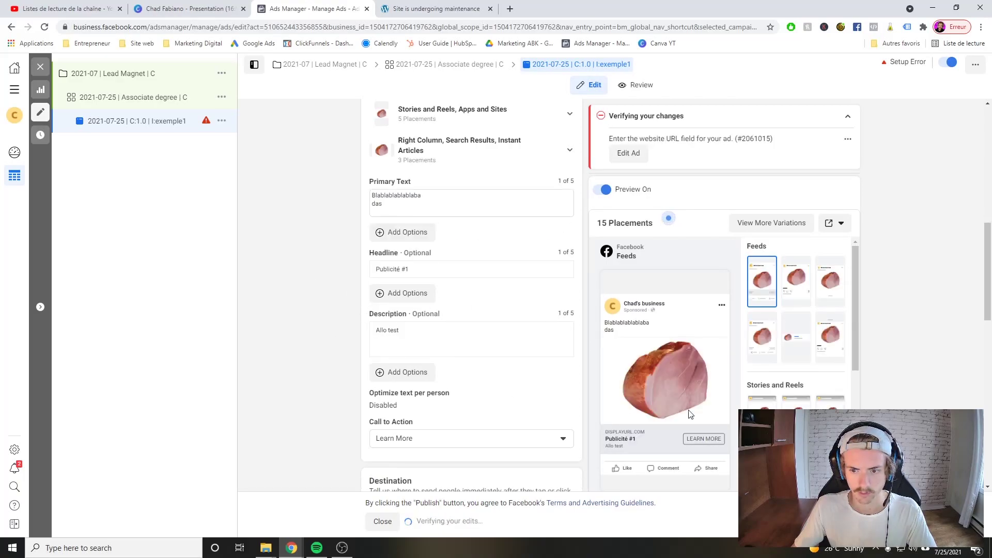
Step: Look over the available call-to-action choices for the ad and keep Learn More
{"action": "scroll", "coordinate": [320, 342], "scroll_direction": "down", "scroll_amount": 4}
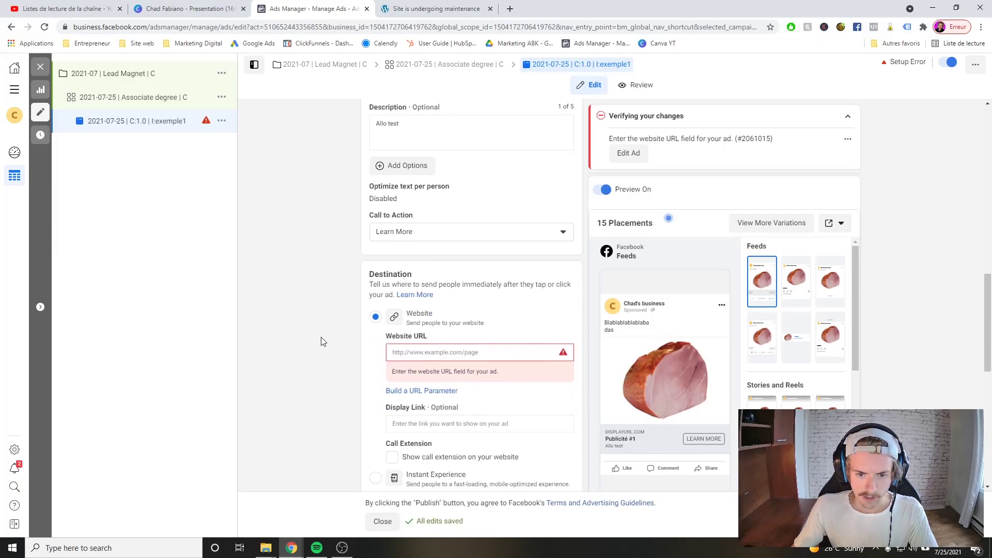
{"action": "scroll", "coordinate": [419, 260], "scroll_direction": "up", "scroll_amount": 2}
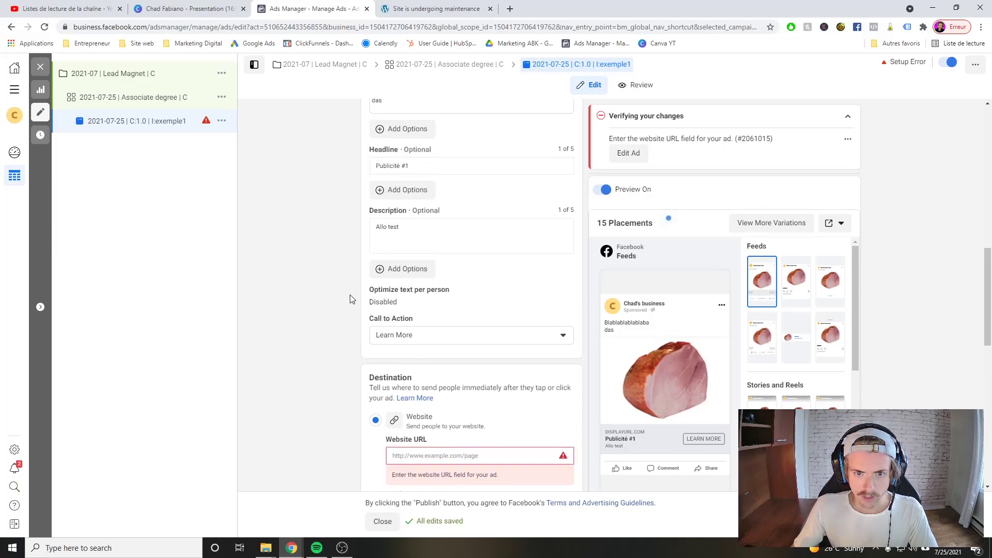
{"action": "left_click", "coordinate": [428, 337]}
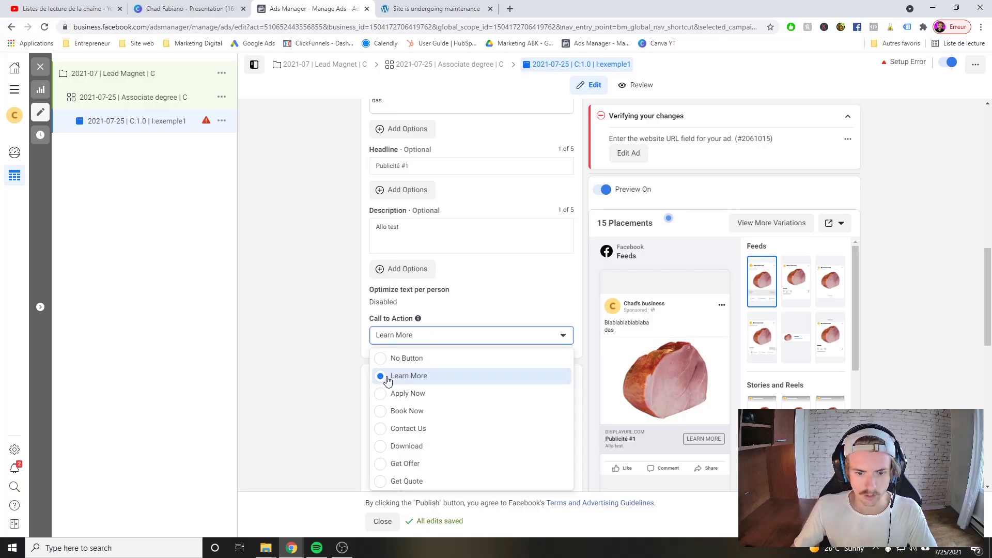
{"action": "left_click", "coordinate": [328, 373]}
{"action": "scroll", "coordinate": [321, 372], "scroll_direction": "down", "scroll_amount": 3}
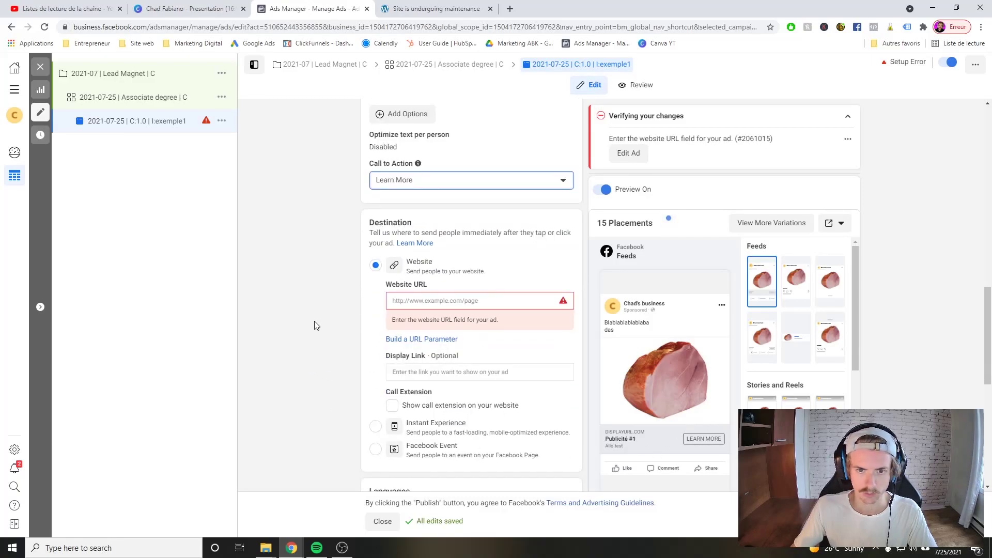
{"action": "left_click", "coordinate": [434, 303]}
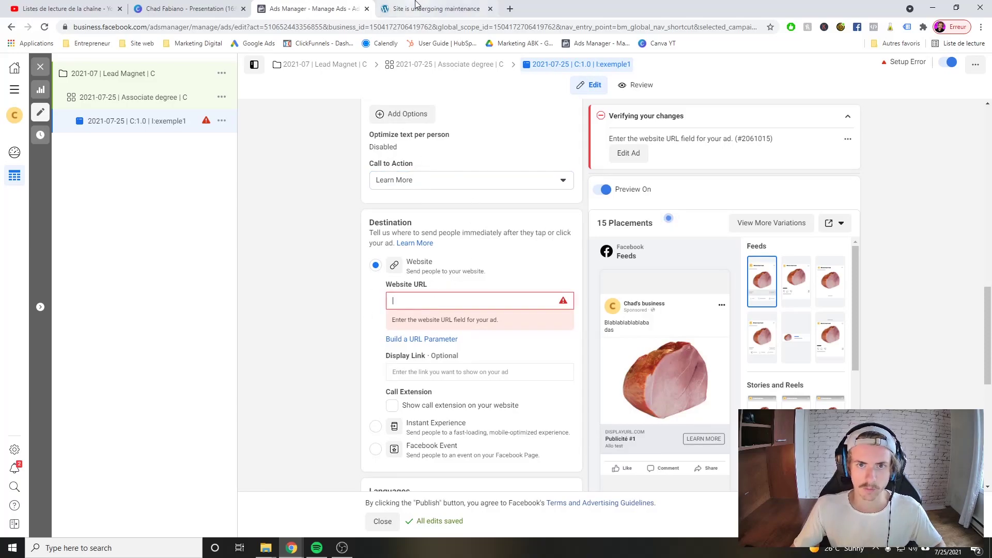
{"action": "left_click", "coordinate": [434, 9]}
{"action": "left_click", "coordinate": [310, 8]}
{"action": "type", "text": "https://chadplayground.com/"}
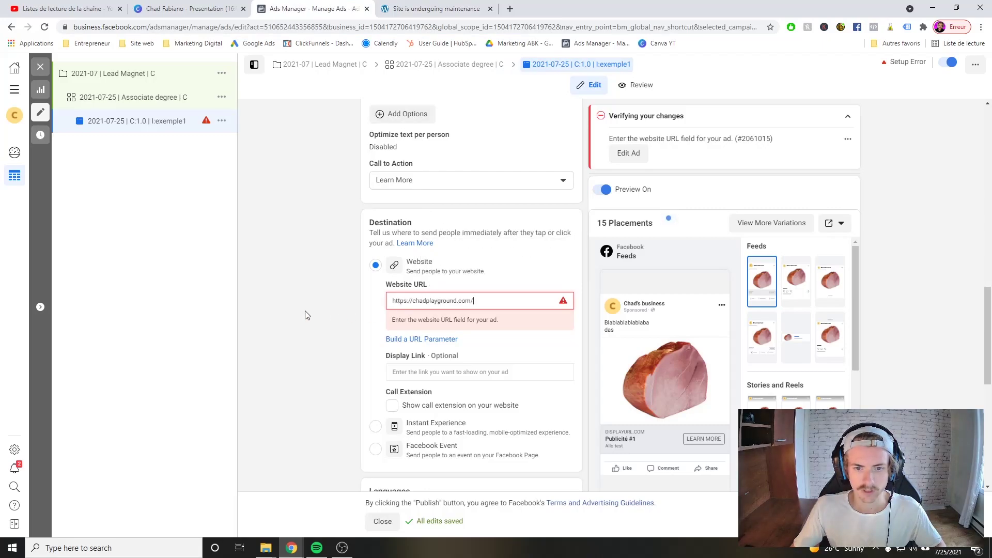
{"action": "left_click", "coordinate": [479, 302]}
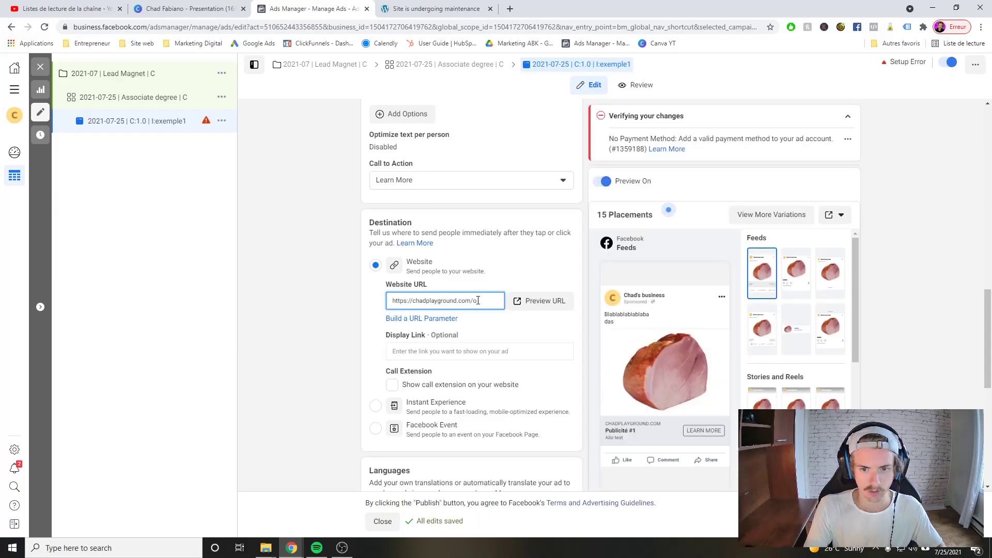
{"action": "type", "text": "#"}
{"action": "key", "text": "BackSpace"}
{"action": "type", "text": "1"}
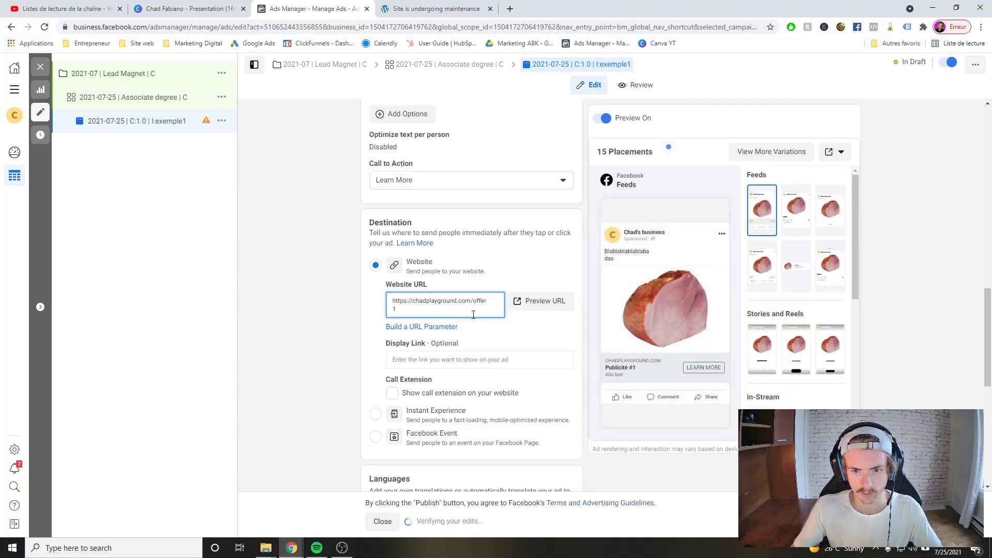
{"action": "left_click", "coordinate": [337, 356]}
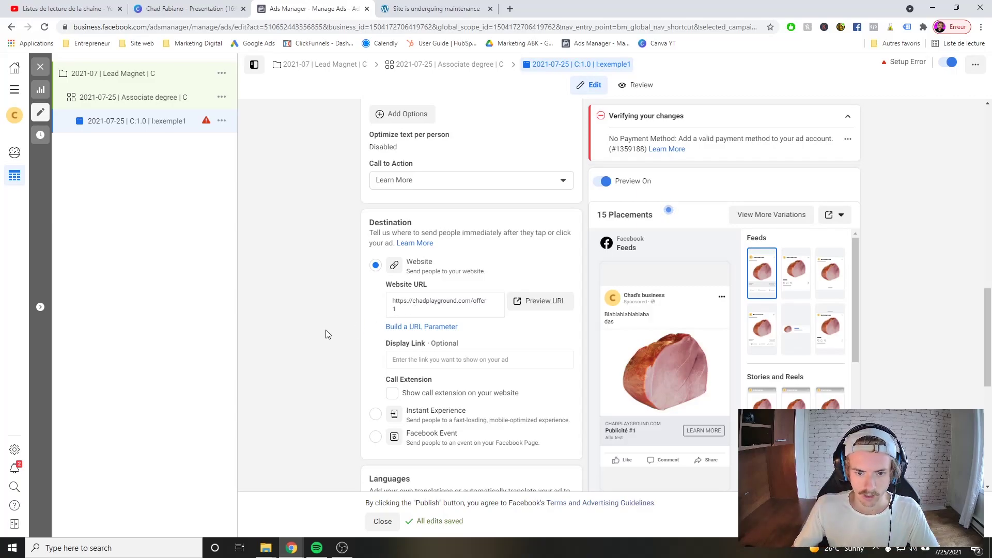
Step: Compare the website URL and optional display link fields with the link shown in the ad preview, leaving the display link empty
{"action": "scroll", "coordinate": [326, 331], "scroll_direction": "down", "scroll_amount": 1}
{"action": "scroll", "coordinate": [324, 324], "scroll_direction": "down", "scroll_amount": 2}
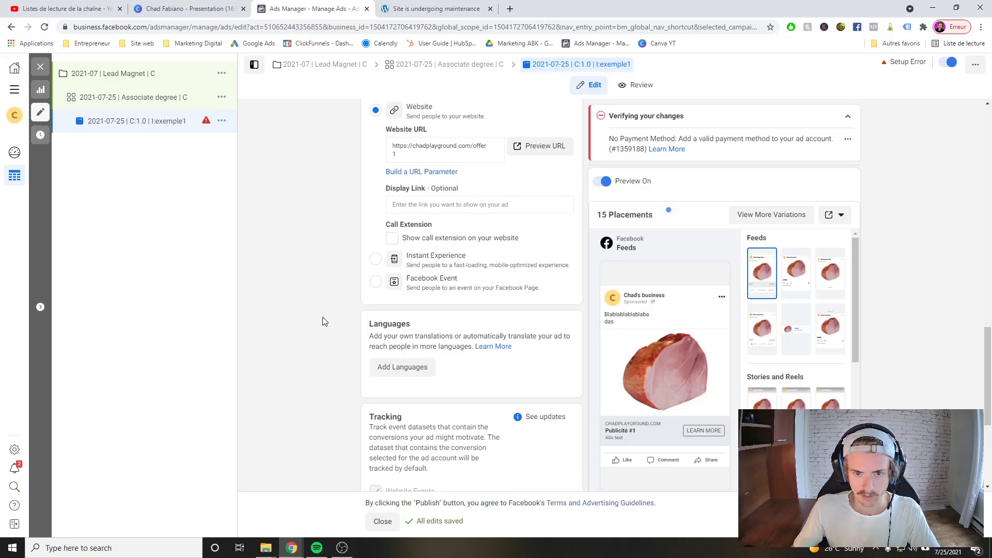
{"action": "left_click", "coordinate": [431, 207]}
{"action": "left_click", "coordinate": [439, 156]}
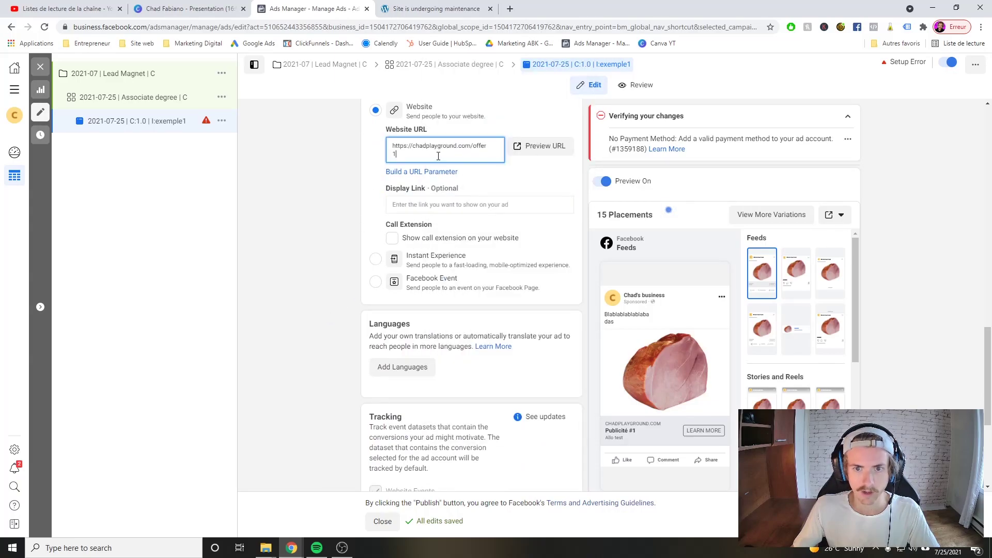
{"action": "left_click", "coordinate": [418, 203]}
{"action": "mouse_move", "coordinate": [648, 424]}
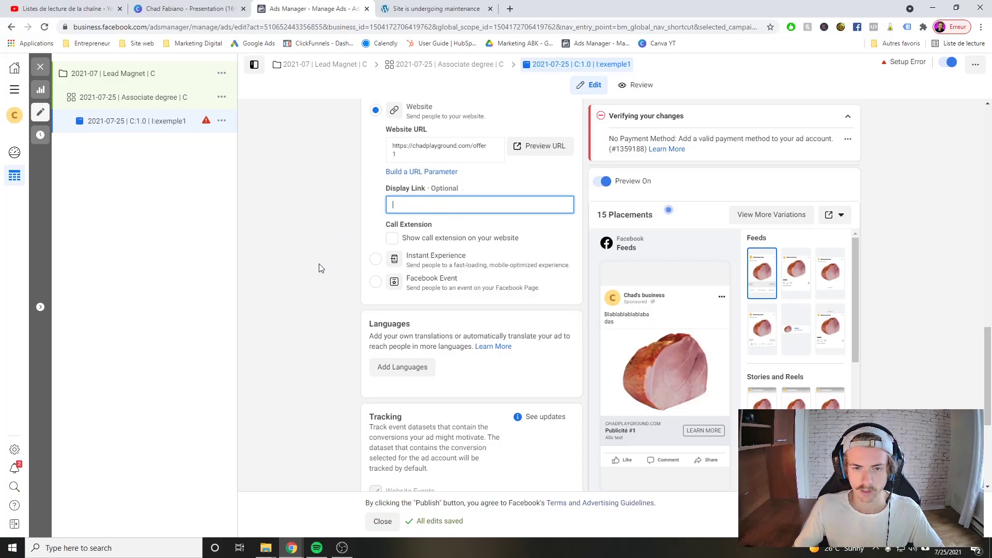
{"action": "left_click", "coordinate": [317, 296]}
Step: Review the ad's languages, tracking and URL parameter settings, and go back over the ad creative, texts and preview
{"action": "scroll", "coordinate": [323, 292], "scroll_direction": "down", "scroll_amount": 3}
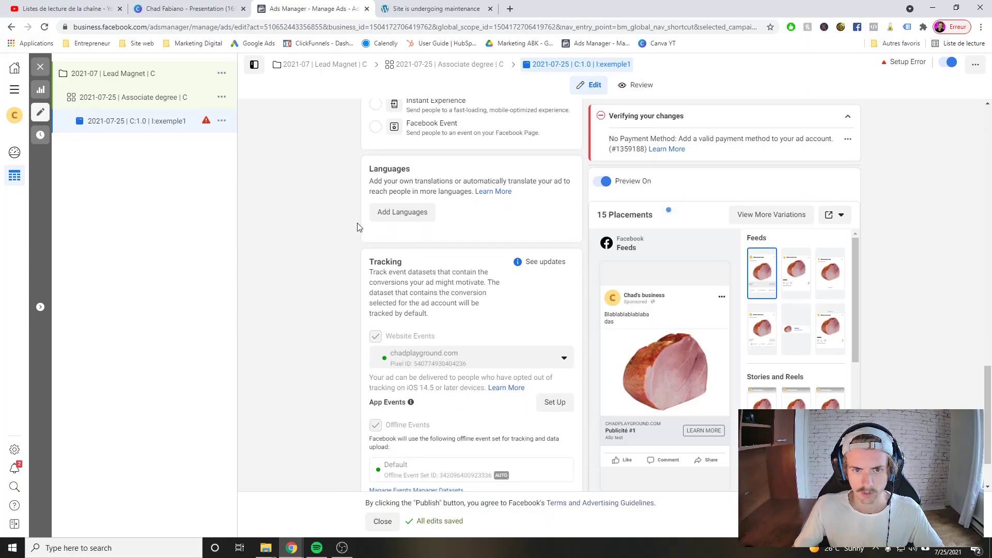
{"action": "scroll", "coordinate": [357, 224], "scroll_direction": "up", "scroll_amount": 2}
{"action": "scroll", "coordinate": [408, 299], "scroll_direction": "down", "scroll_amount": 3}
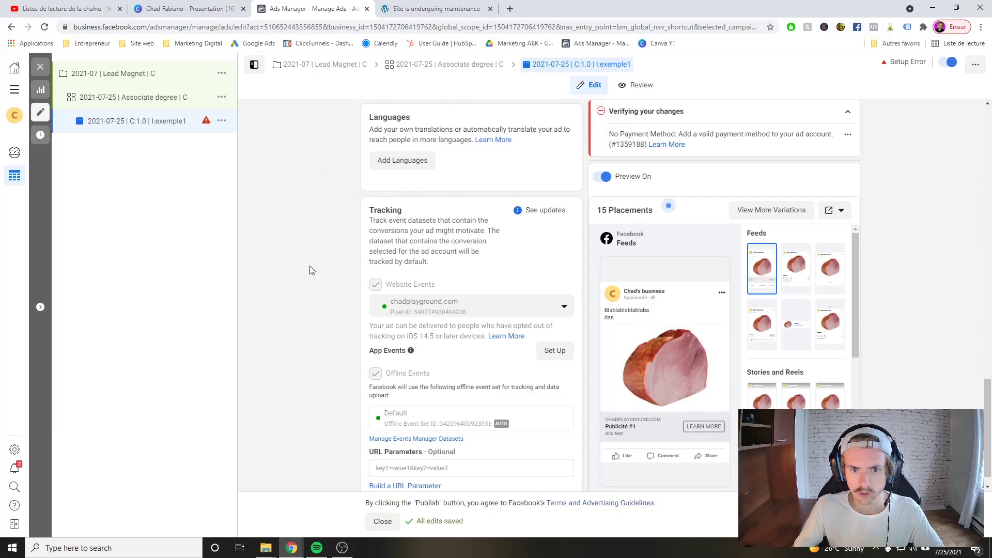
{"action": "scroll", "coordinate": [313, 271], "scroll_direction": "down", "scroll_amount": 1}
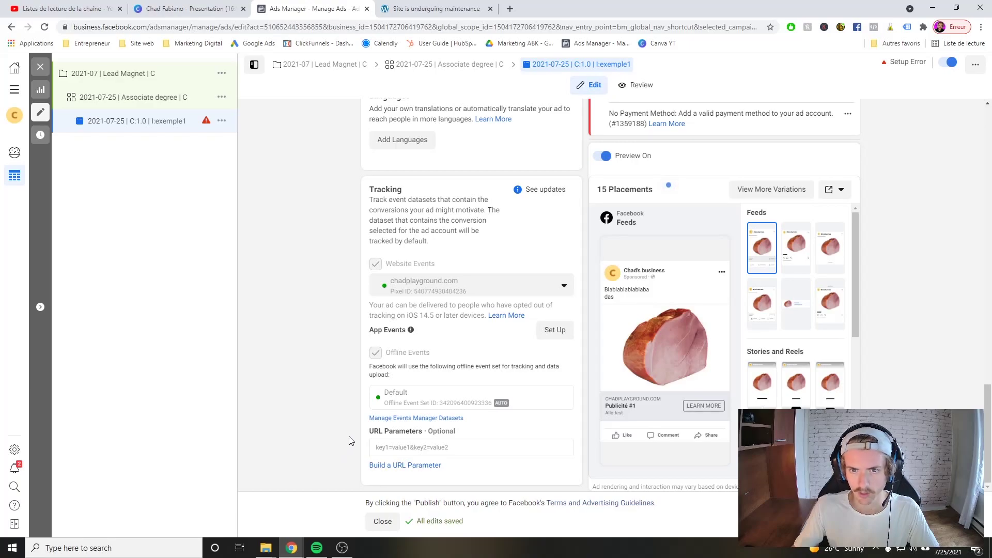
{"action": "scroll", "coordinate": [324, 412], "scroll_direction": "up", "scroll_amount": 5}
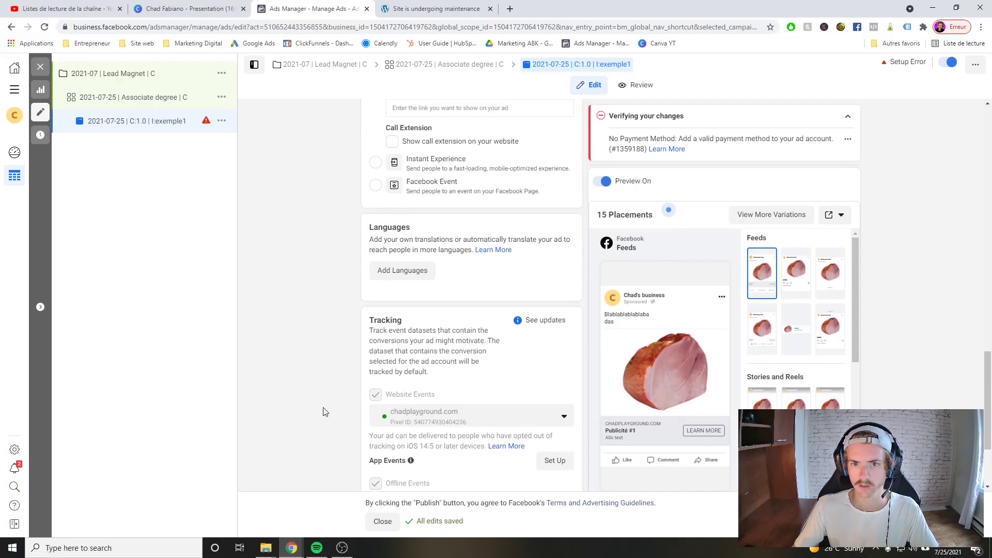
{"action": "scroll", "coordinate": [323, 412], "scroll_direction": "up", "scroll_amount": 10}
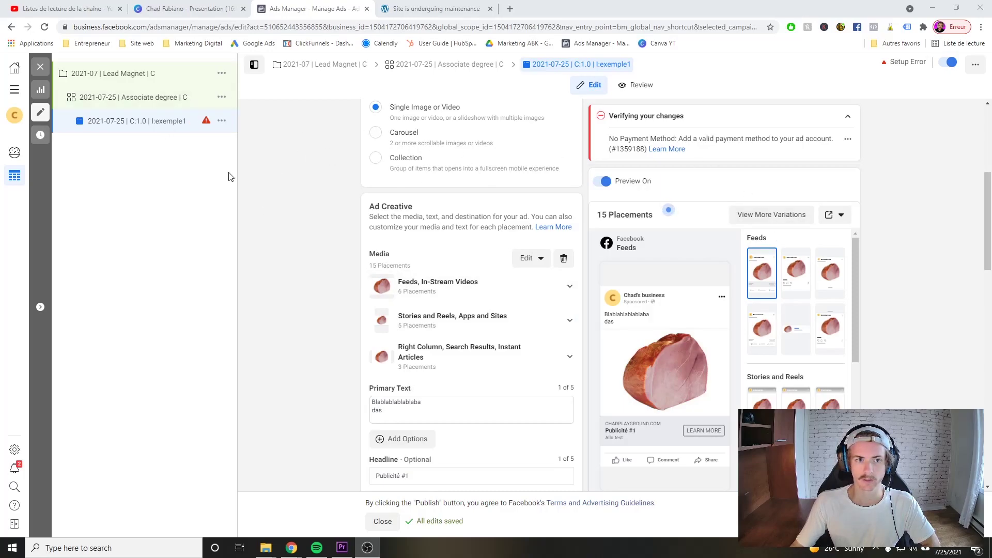
{"action": "scroll", "coordinate": [440, 287], "scroll_direction": "down", "scroll_amount": 3}
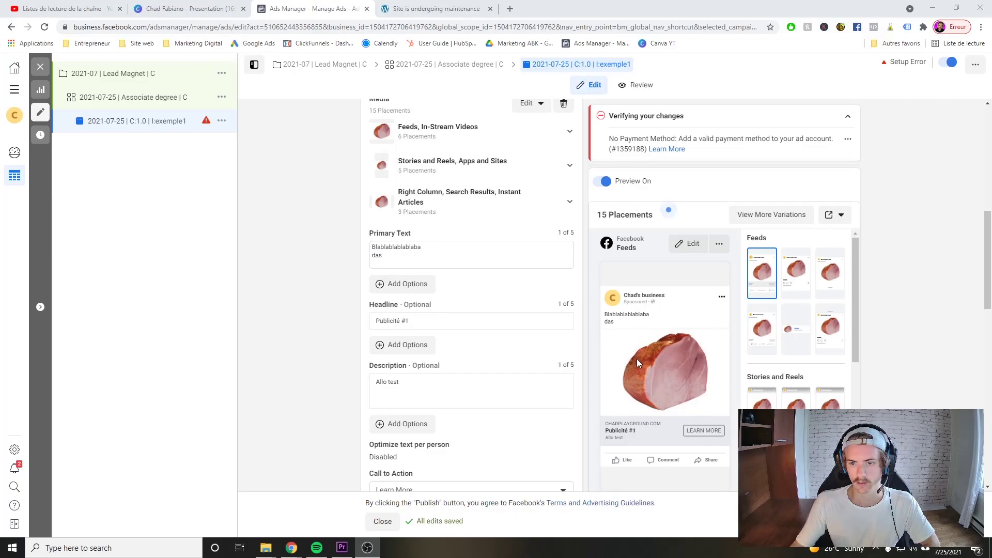
{"action": "scroll", "coordinate": [307, 365], "scroll_direction": "up", "scroll_amount": 4}
{"action": "scroll", "coordinate": [309, 373], "scroll_direction": "up", "scroll_amount": 2}
{"action": "scroll", "coordinate": [309, 373], "scroll_direction": "down", "scroll_amount": 3}
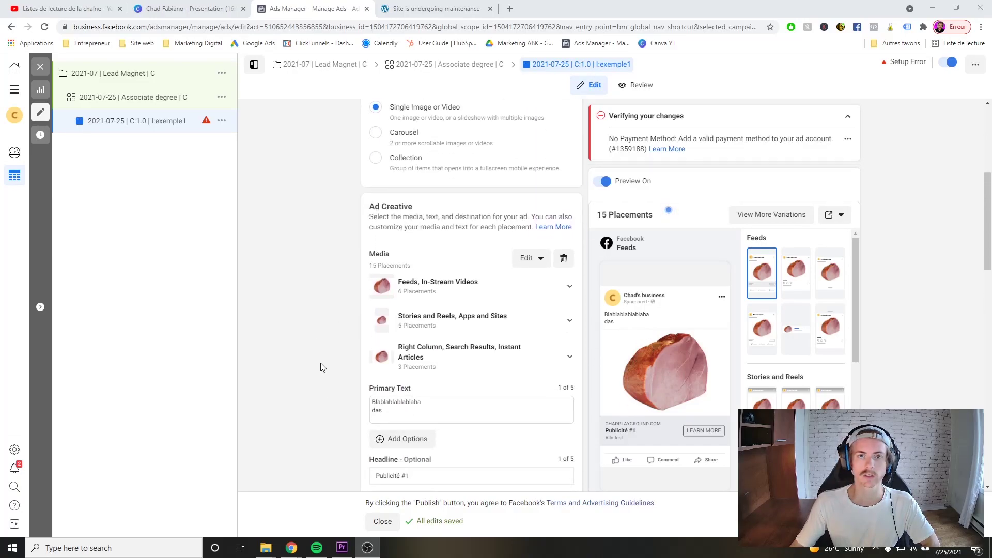